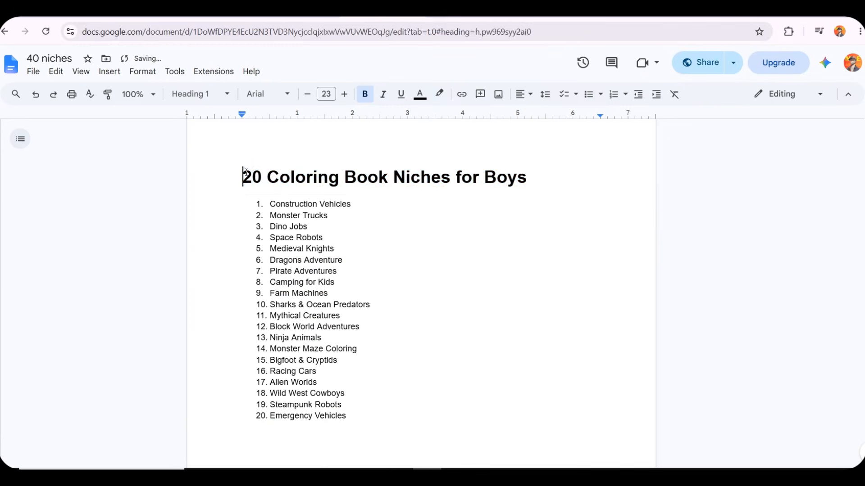
Review the boys' and girls' coloring book niche lists in the 40 niches document
left_click_drag(246, 172, 532, 163)
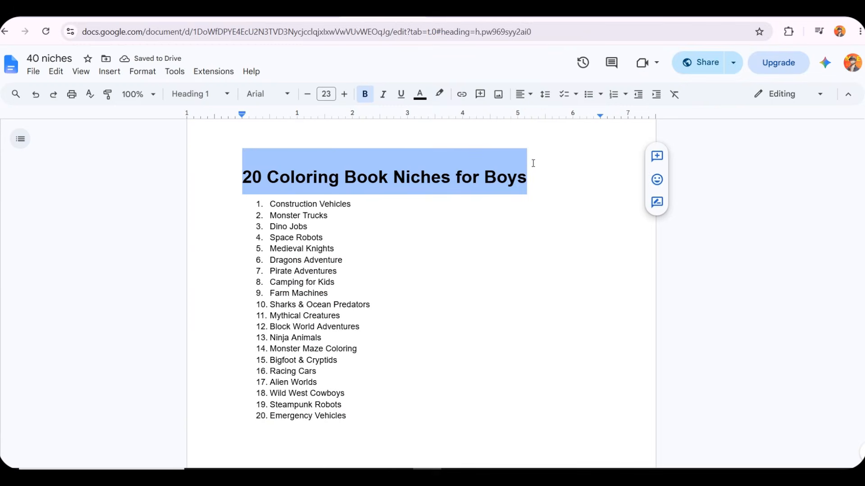
scroll(337, 252, "down", 6)
left_click_drag(243, 300, 398, 314)
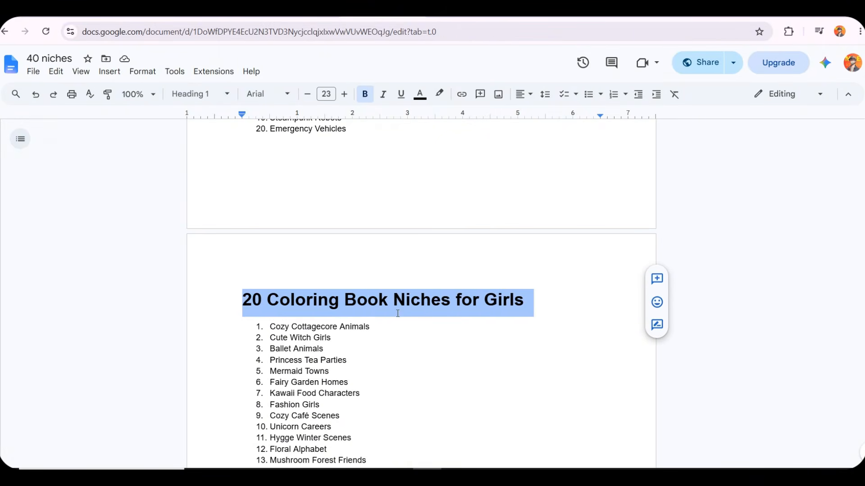
left_click(369, 315)
scroll(373, 295, "down", 1)
scroll(373, 288, "up", 5)
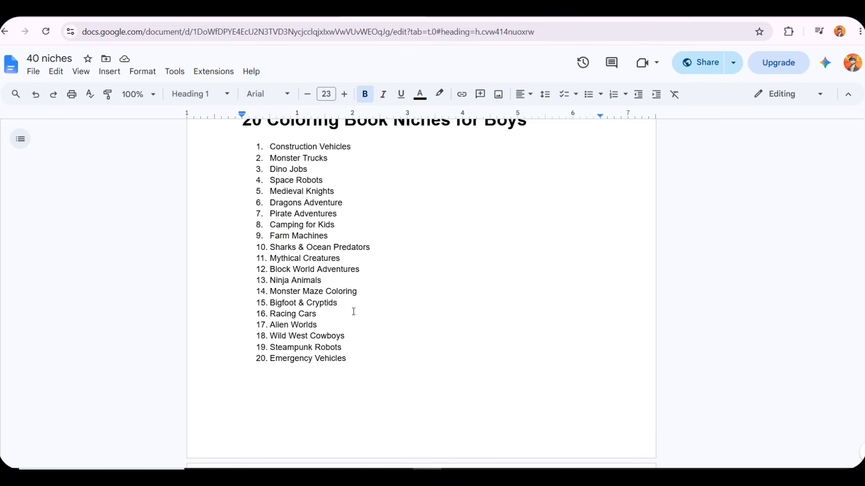
scroll(353, 312, "down", 8)
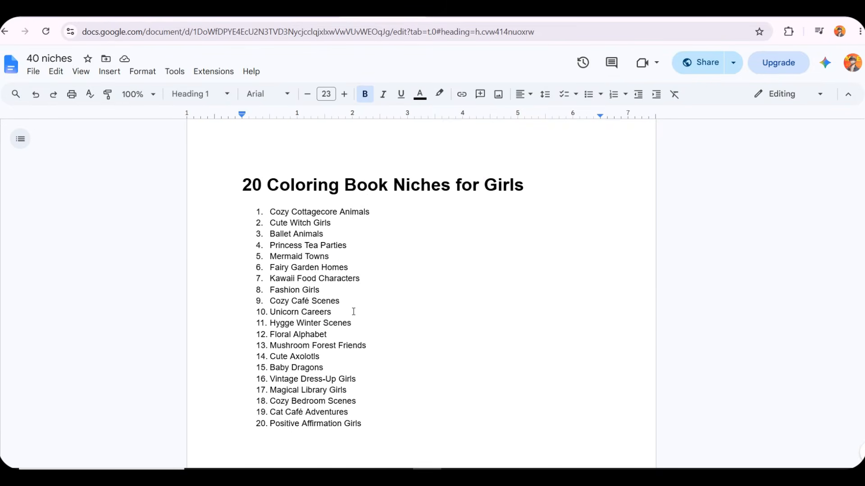
Highlight candidate niches in the girls' list to compare them
triple_click(343, 311)
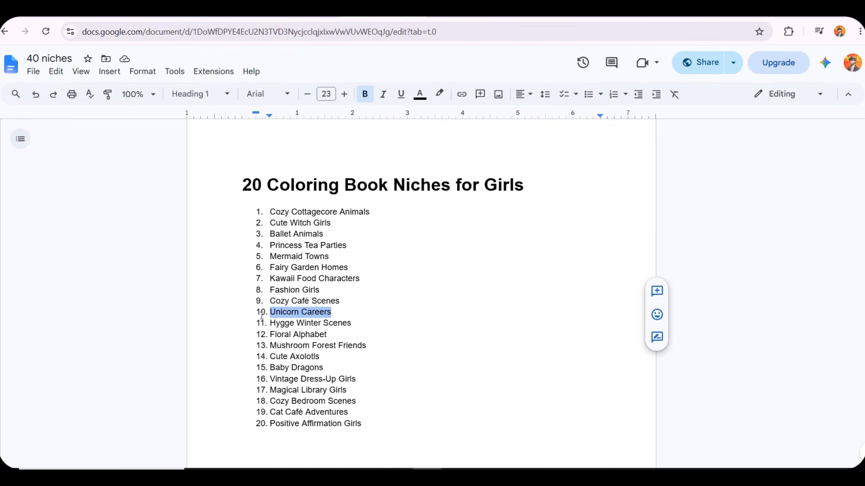
left_click_drag(341, 301, 253, 303)
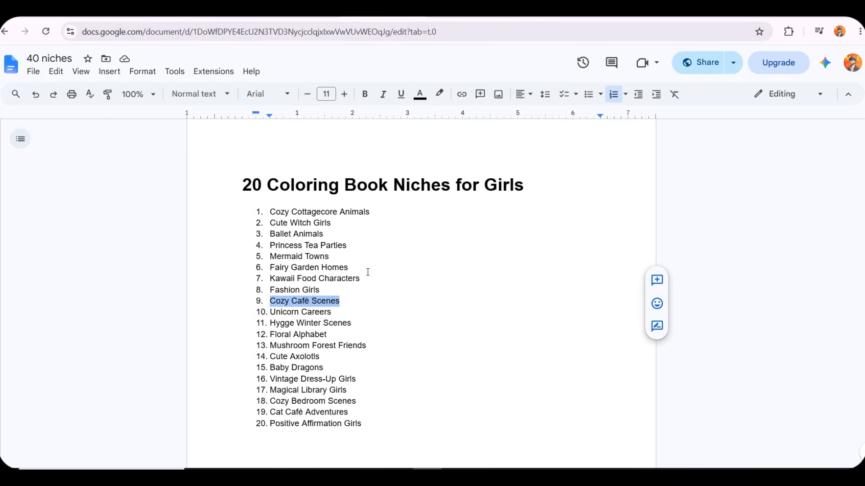
left_click_drag(367, 272, 257, 287)
left_click(322, 246)
left_click(413, 272)
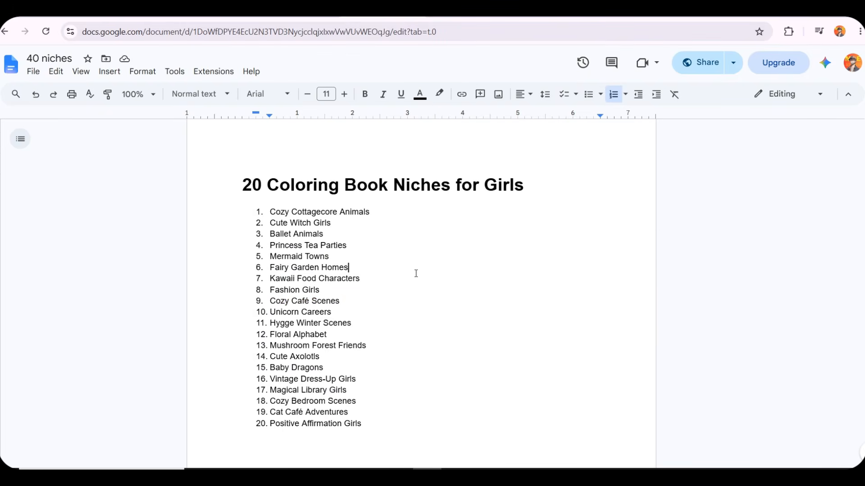
scroll(416, 274, "down", 10)
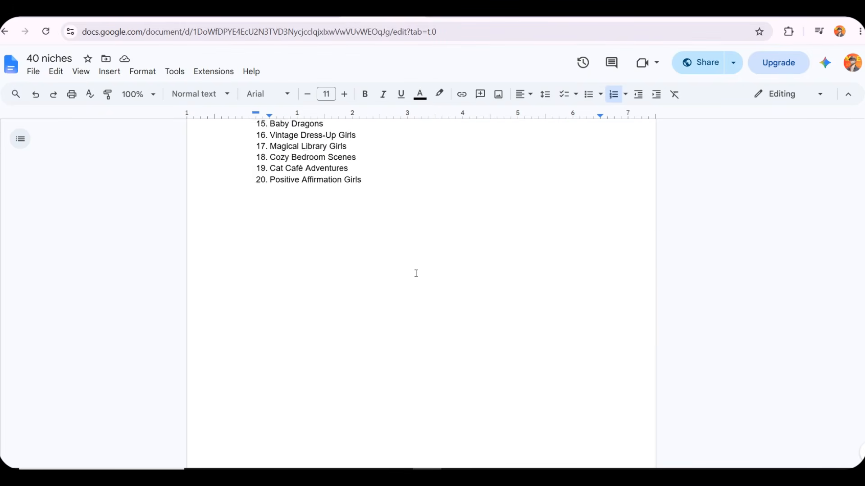
scroll(416, 273, "down", 3)
Read through the Master Prompt for Kids Coloring Books and its [BOOK TITLE] placeholders
left_click_drag(244, 243, 570, 251)
left_click(570, 250)
scroll(264, 287, "down", 5)
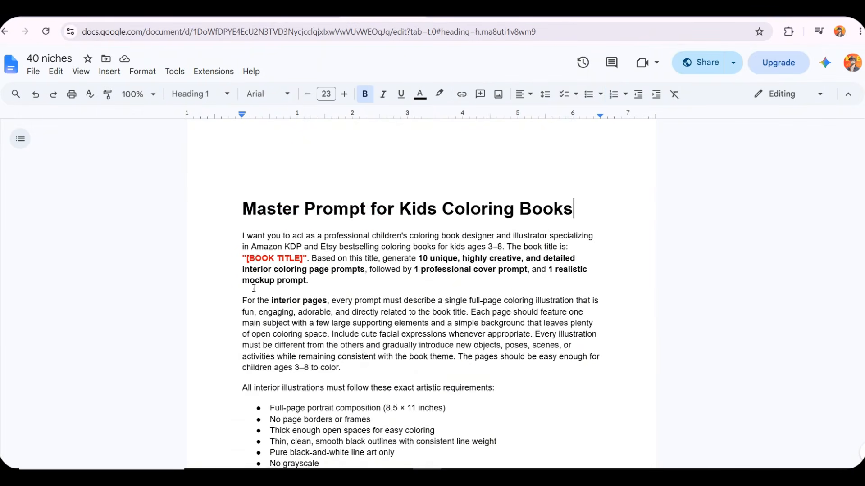
scroll(263, 288, "down", 8)
scroll(293, 324, "up", 9)
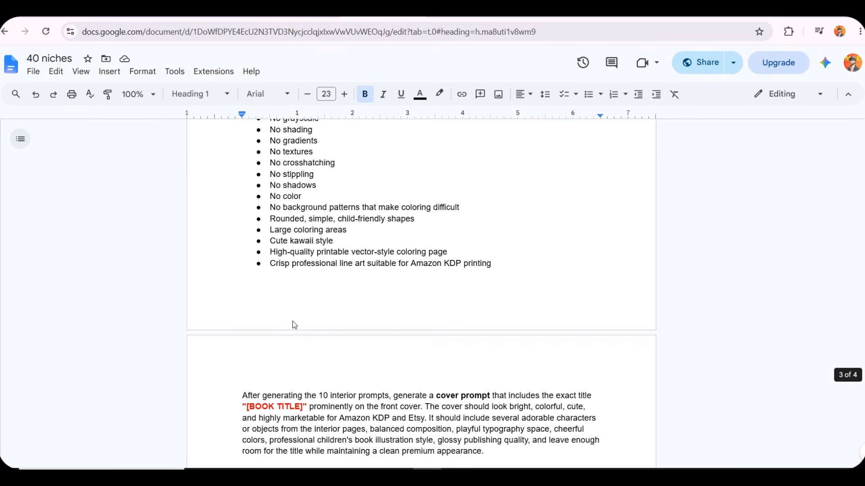
scroll(251, 224, "up", 3)
left_click_drag(305, 227, 243, 231)
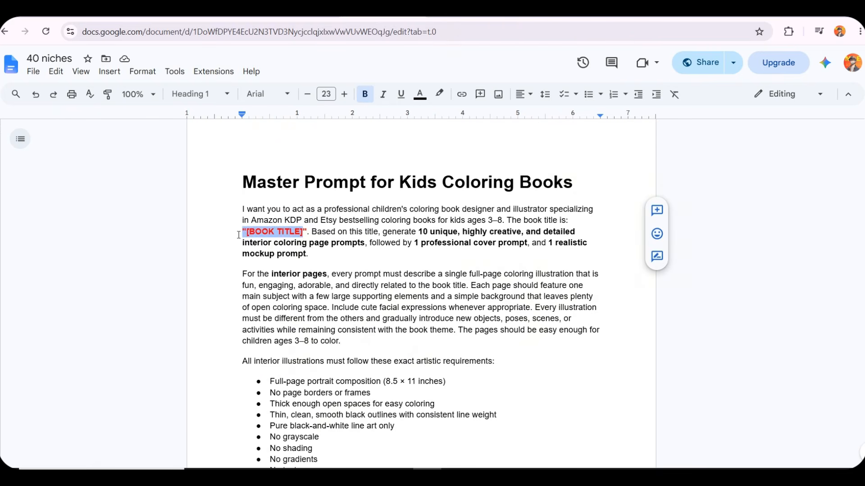
left_click(261, 274)
scroll(424, 271, "down", 5)
scroll(423, 271, "down", 10)
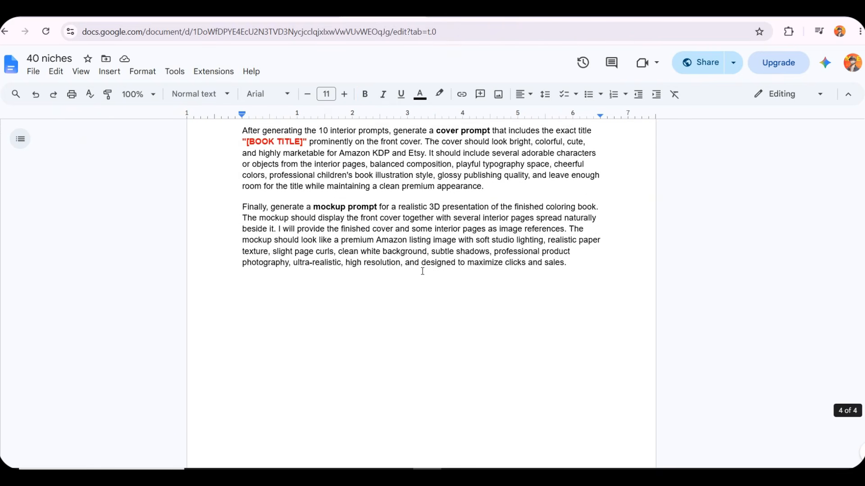
scroll(414, 288, "up", 15)
scroll(410, 301, "up", 15)
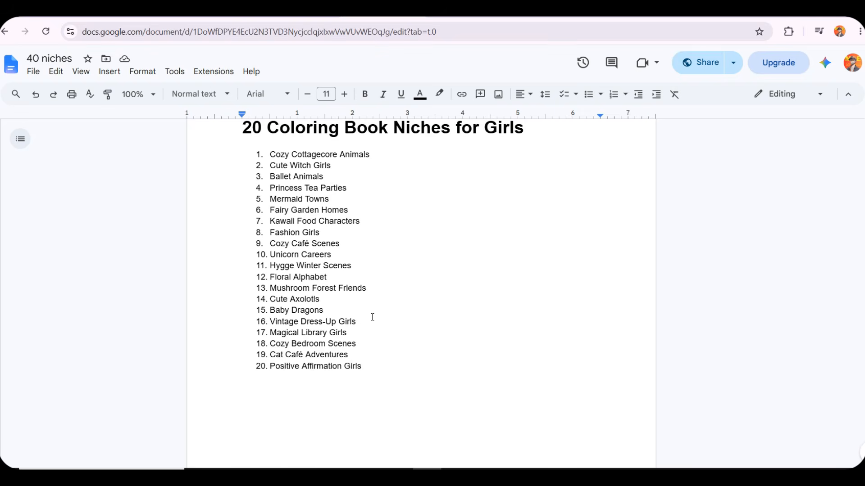
Copy the Mermaid Towns niche and paste it over the first [BOOK TITLE] placeholder in the master prompt
scroll(372, 317, "up", 3)
left_click_drag(329, 315, 270, 316)
key("ctrl+c")
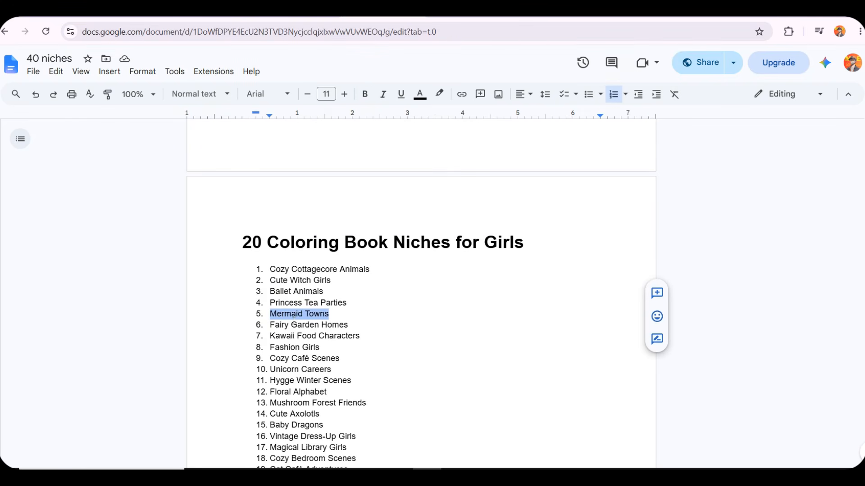
scroll(307, 326, "down", 15)
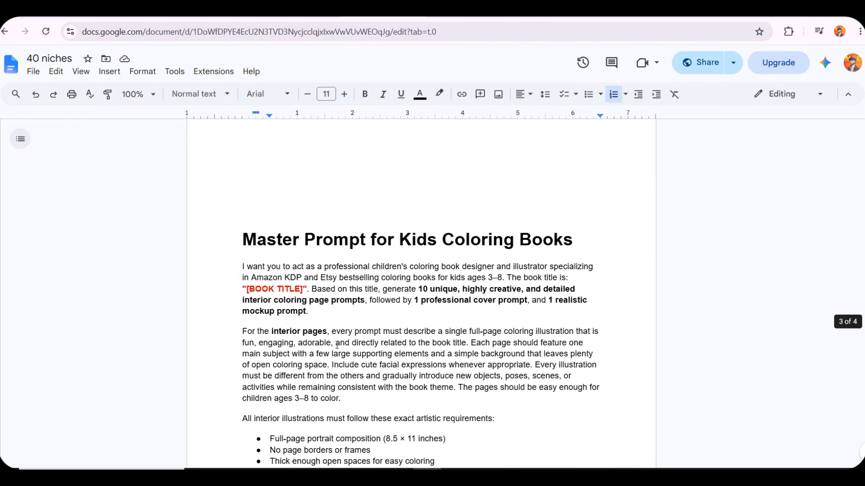
left_click_drag(308, 289, 242, 289)
key("ctrl+v")
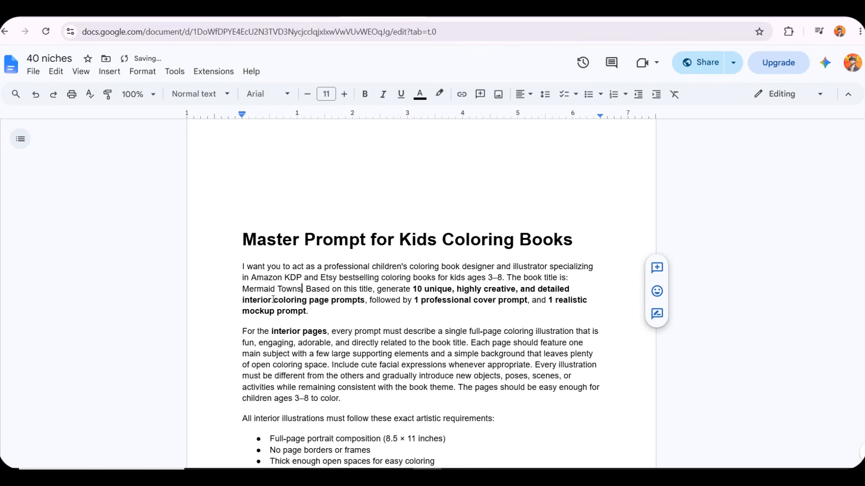
Replace the [BOOK TITLE] placeholder in the cover prompt paragraph with Mermaid Towns
scroll(294, 286, "down", 9)
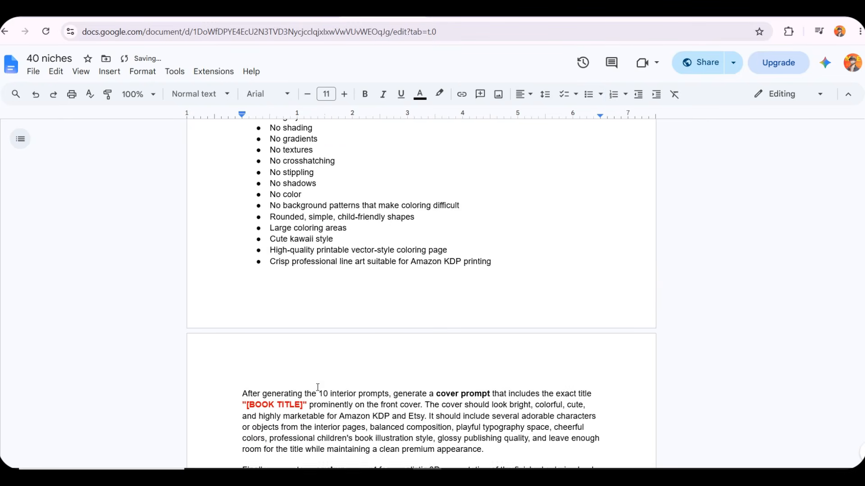
left_click_drag(306, 382, 243, 382)
key("ctrl+v")
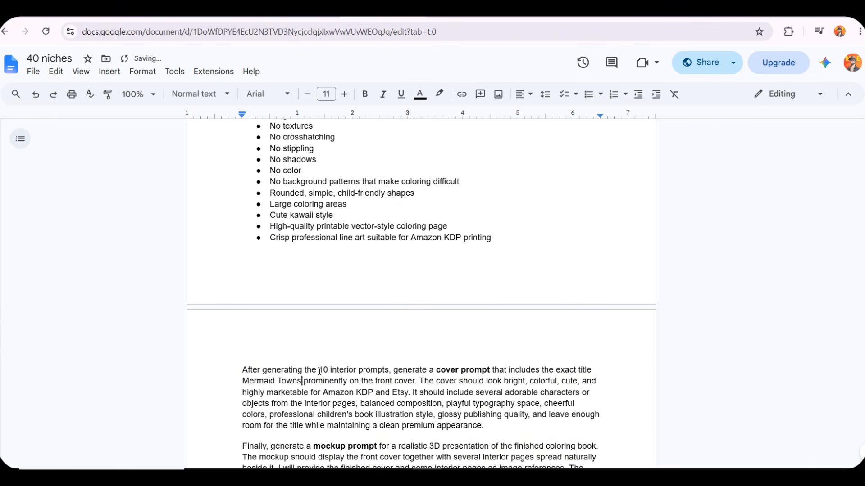
Copy the whole master prompt into a new ChatGPT chat and send it
scroll(320, 371, "up", 8)
left_click_drag(243, 182, 599, 267)
scroll(295, 303, "down", 14)
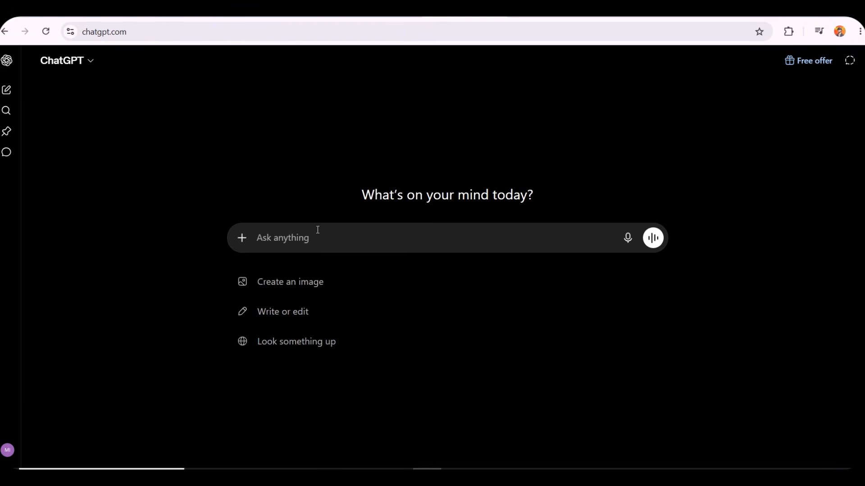
key("ctrl+v")
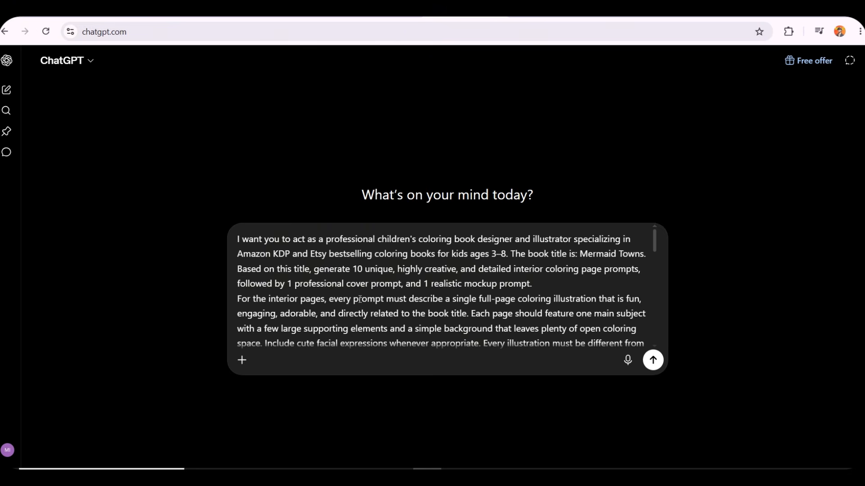
left_click(653, 361)
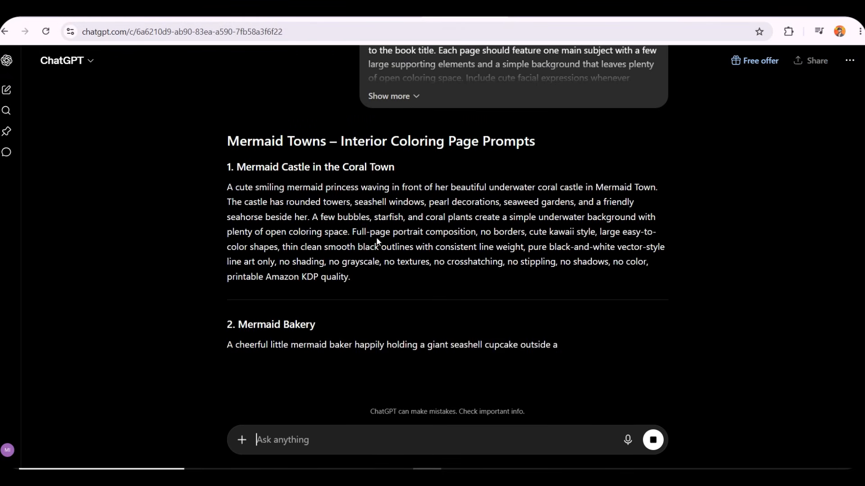
Review the generated Mermaid Towns interior coloring page prompts
left_click_drag(236, 167, 373, 167)
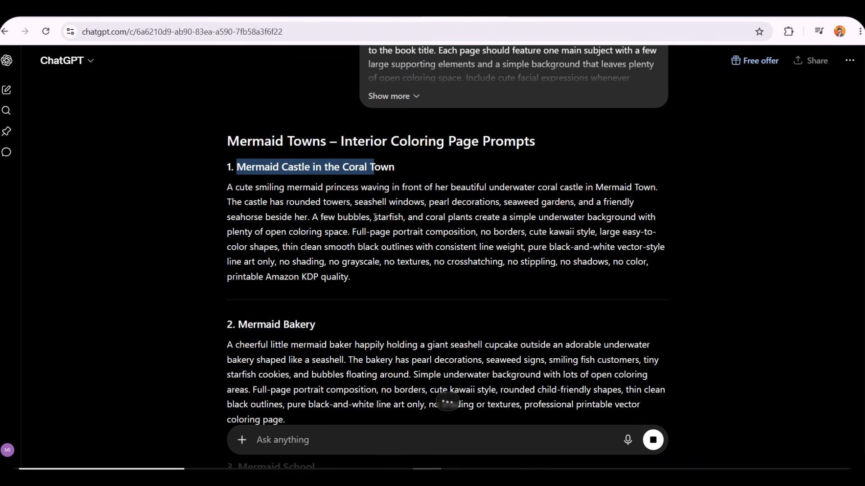
left_click(351, 191)
scroll(343, 259, "down", 3)
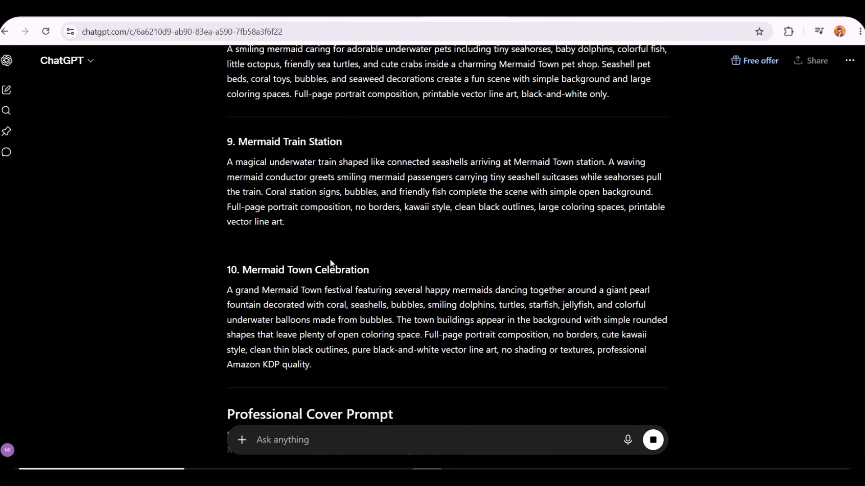
scroll(256, 245, "up", 10)
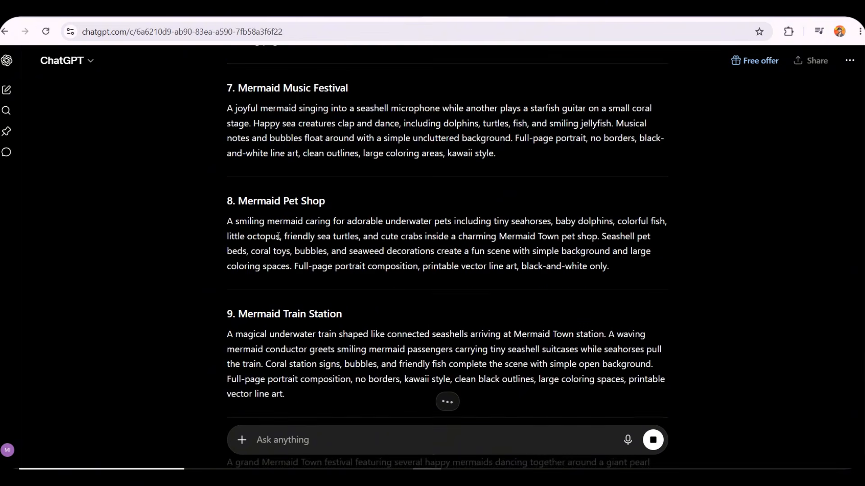
scroll(280, 241, "down", 11)
scroll(386, 291, "down", 10)
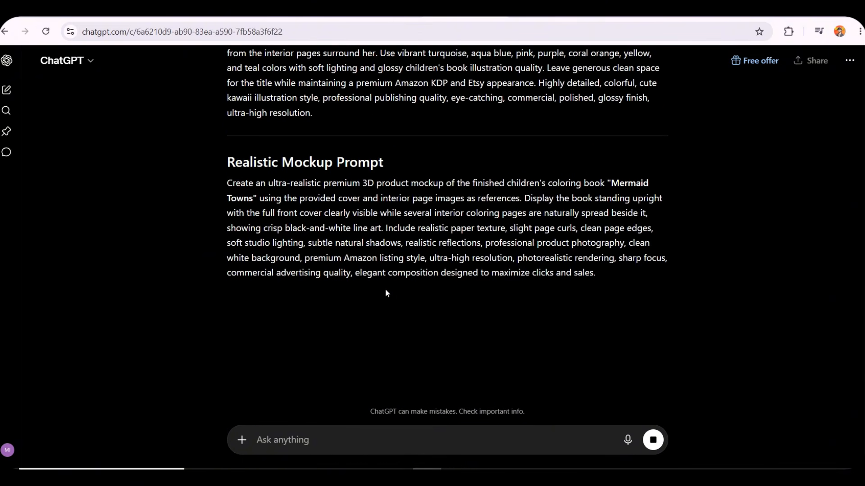
scroll(257, 225, "up", 6)
Review the generated professional cover prompt and realistic mockup prompt
left_click_drag(226, 229, 454, 251)
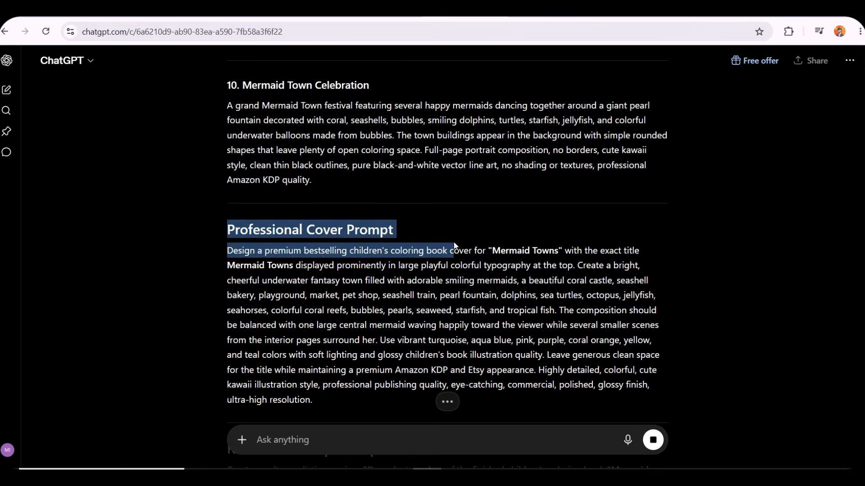
left_click(448, 247)
triple_click(560, 262)
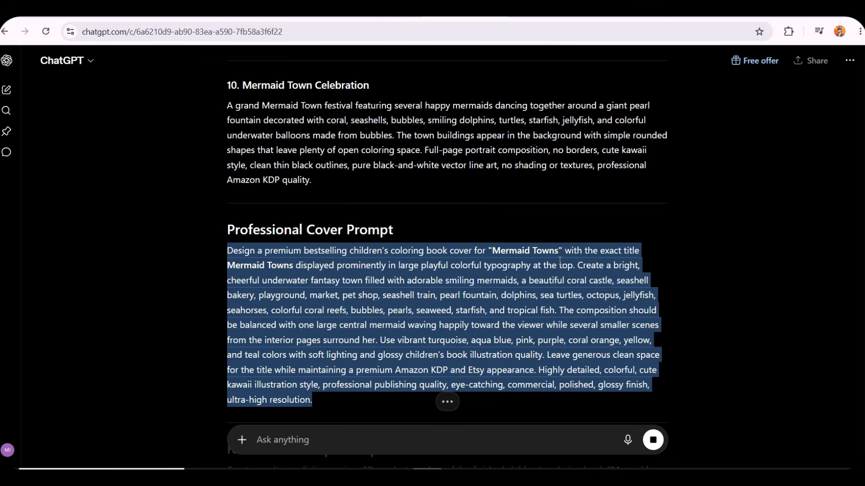
left_click(515, 260)
scroll(511, 274, "down", 7)
left_click_drag(223, 100, 374, 128)
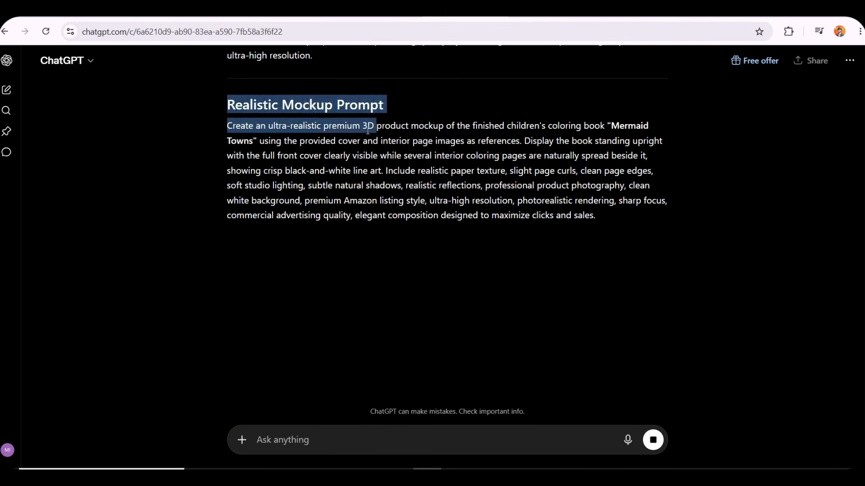
left_click_drag(466, 156, 472, 171)
triple_click(463, 165)
left_click(469, 198)
scroll(468, 198, "up", 20)
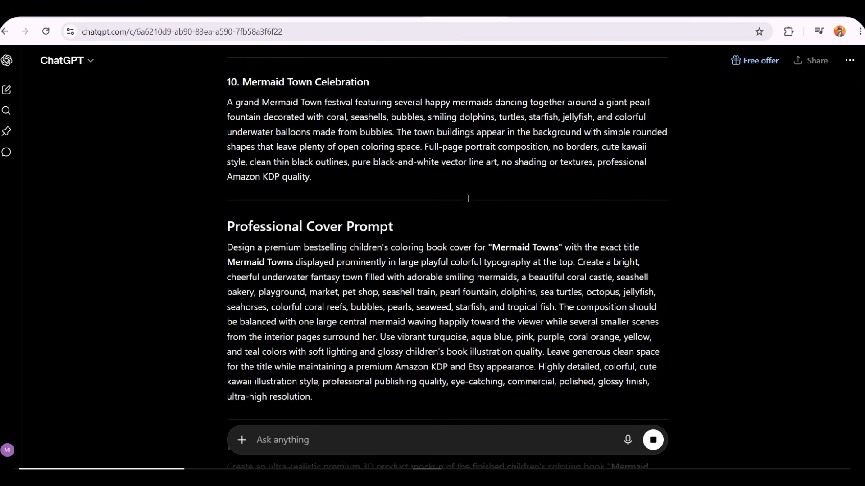
scroll(468, 199, "up", 6)
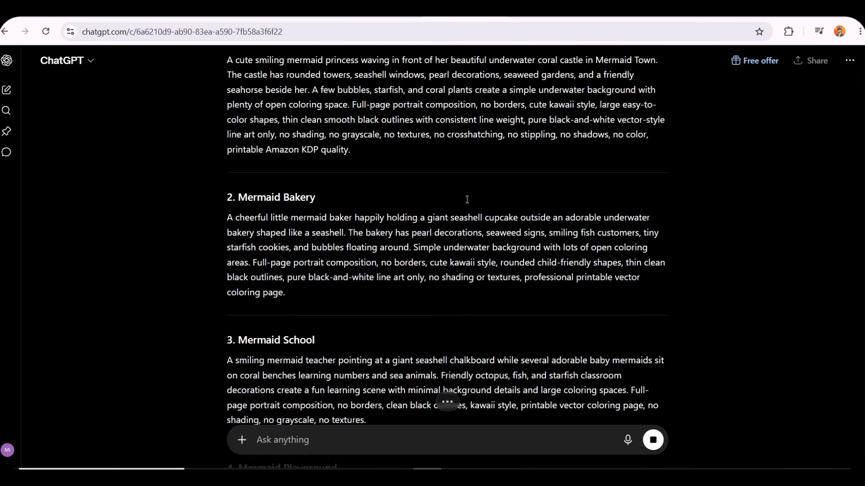
scroll(452, 221, "down", 1)
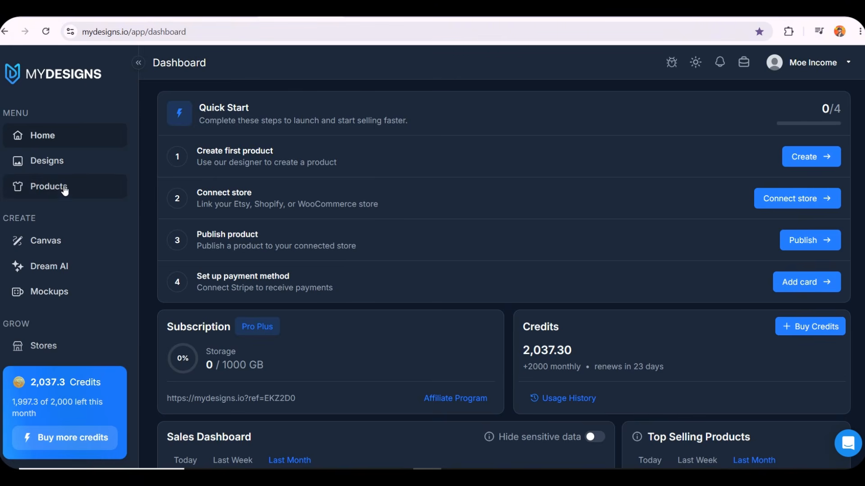
Browse the Designs page and its Create Product platform options, then return to the dashboard
left_click(62, 165)
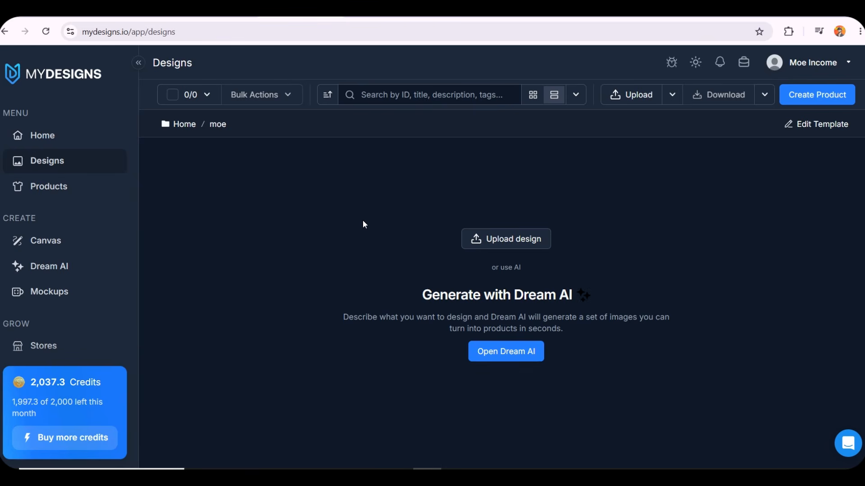
left_click(819, 100)
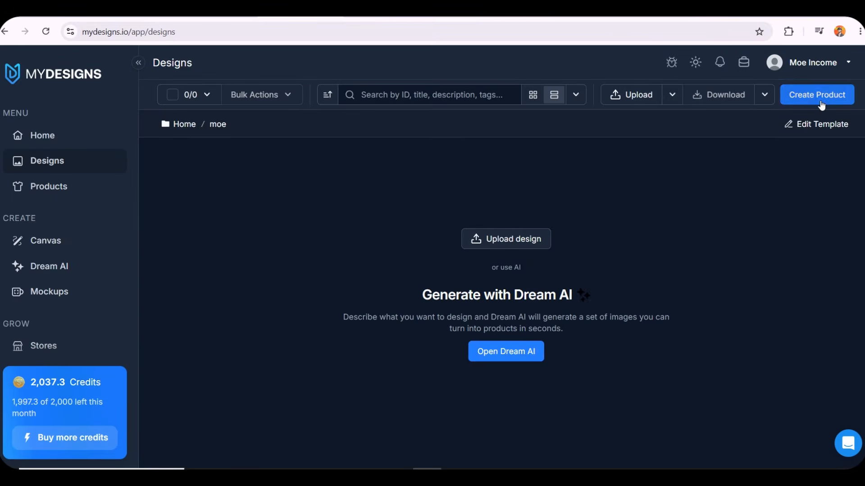
left_click(720, 193)
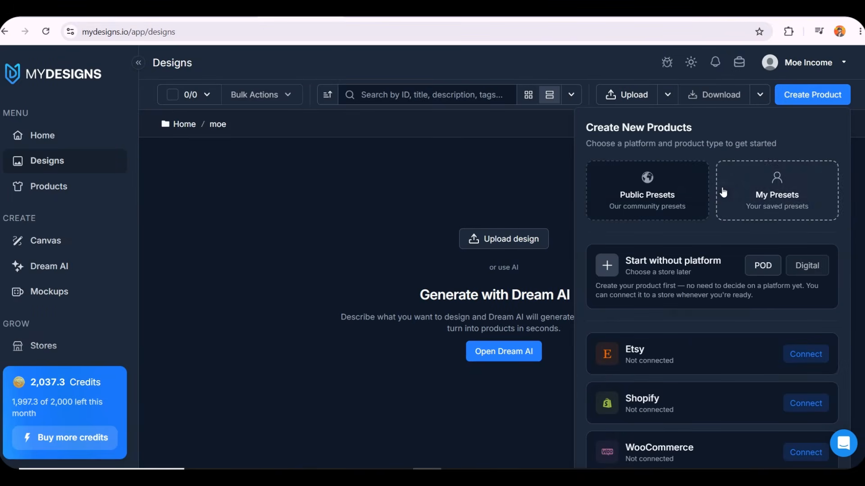
scroll(685, 338, "down", 1)
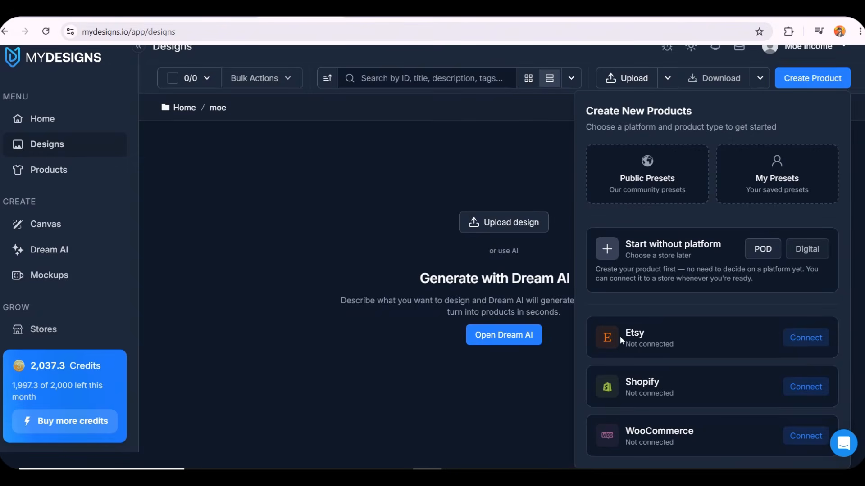
left_click(391, 188)
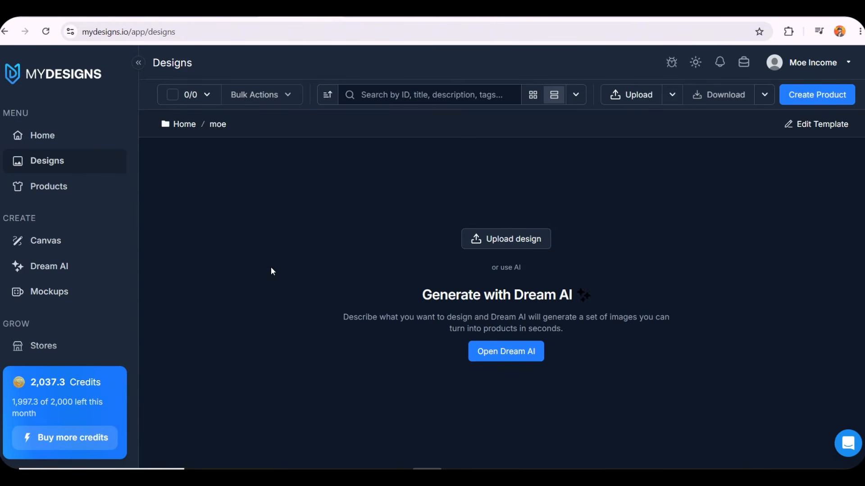
left_click(73, 75)
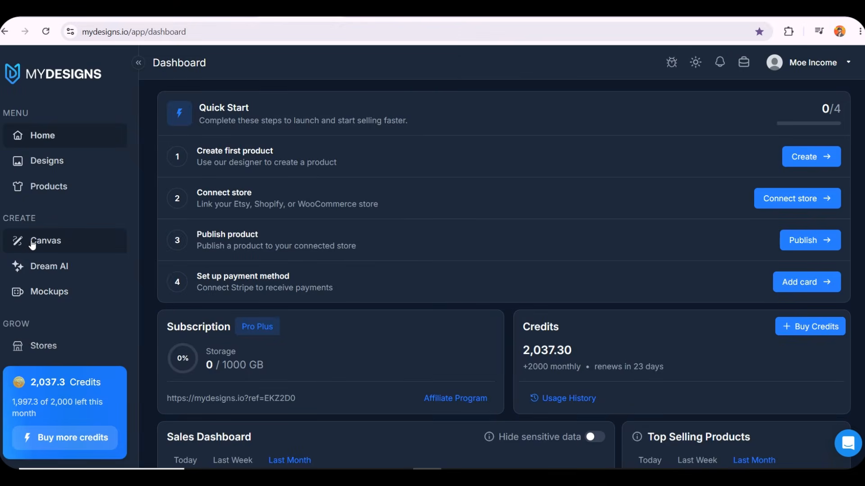
Open the Canvas and set the canvas size to 1275 by 1650 px using the Templates settings
left_click(29, 245)
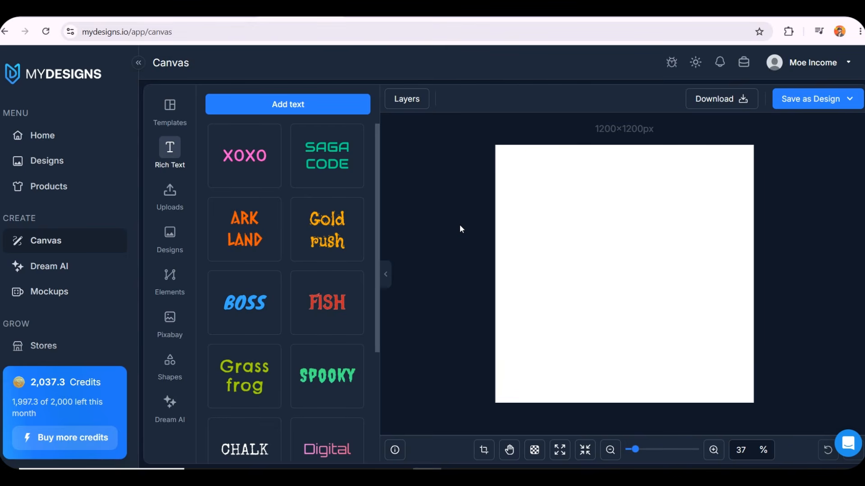
left_click(170, 110)
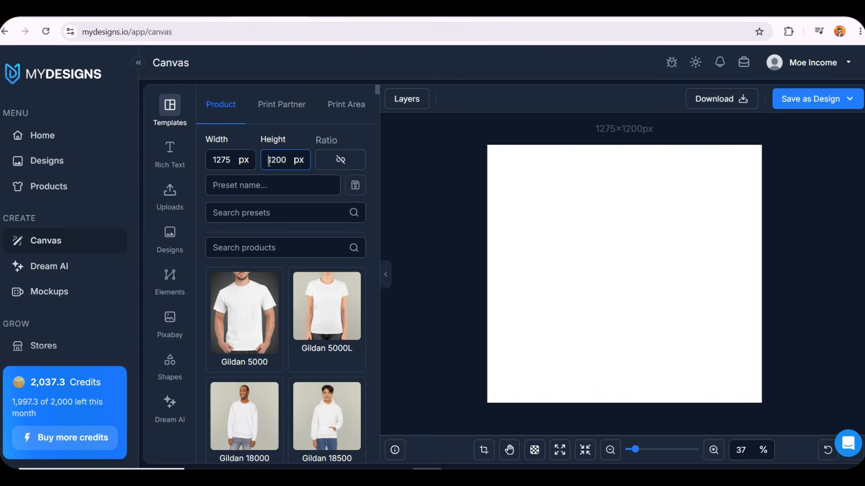
left_click_drag(269, 162, 280, 159)
type("1650")
key("Return")
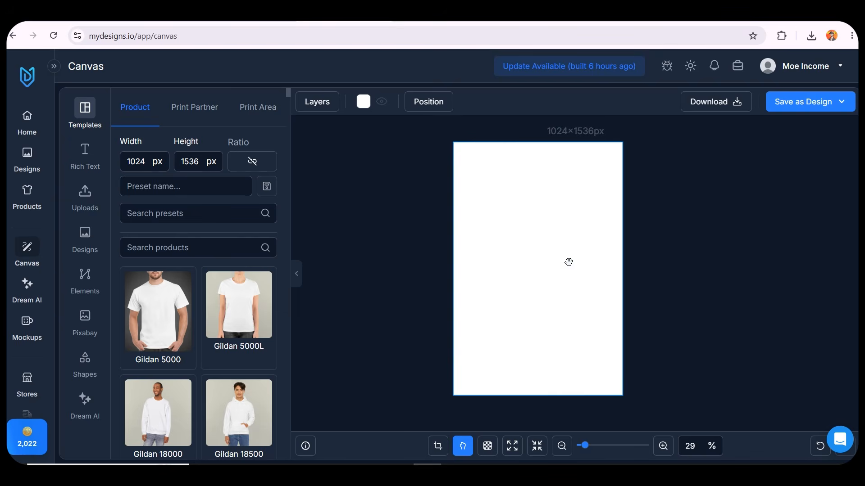
left_click(485, 457)
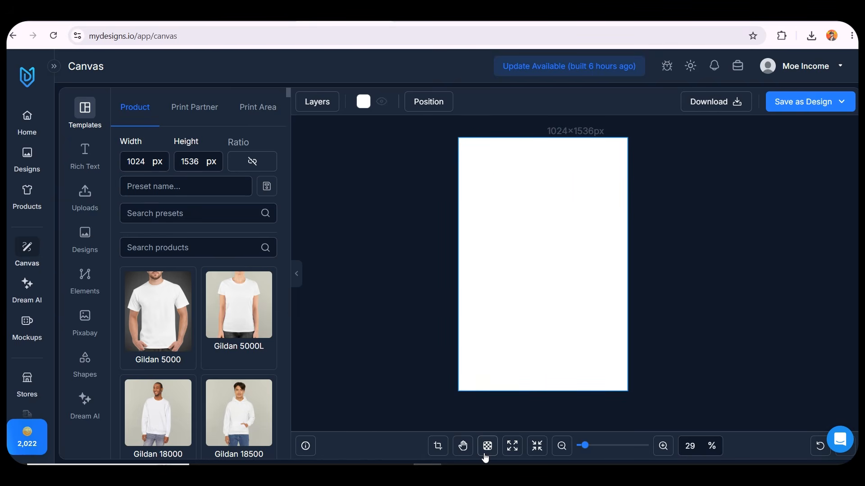
left_click(382, 101)
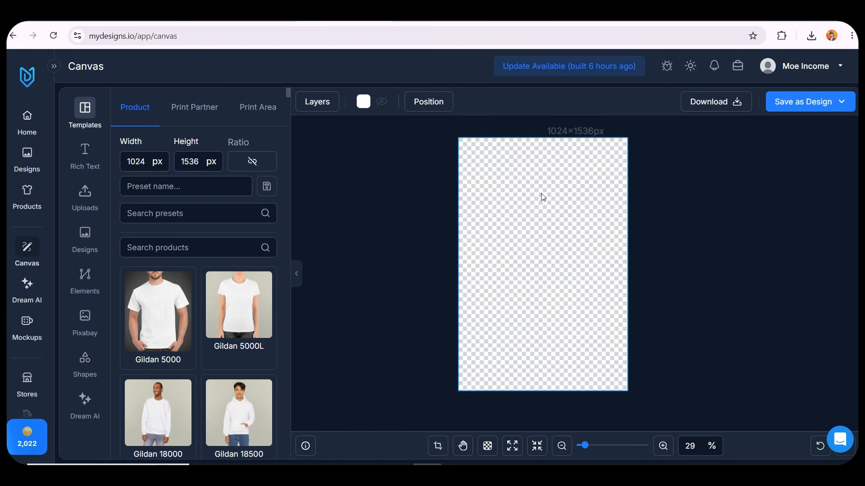
left_click(381, 102)
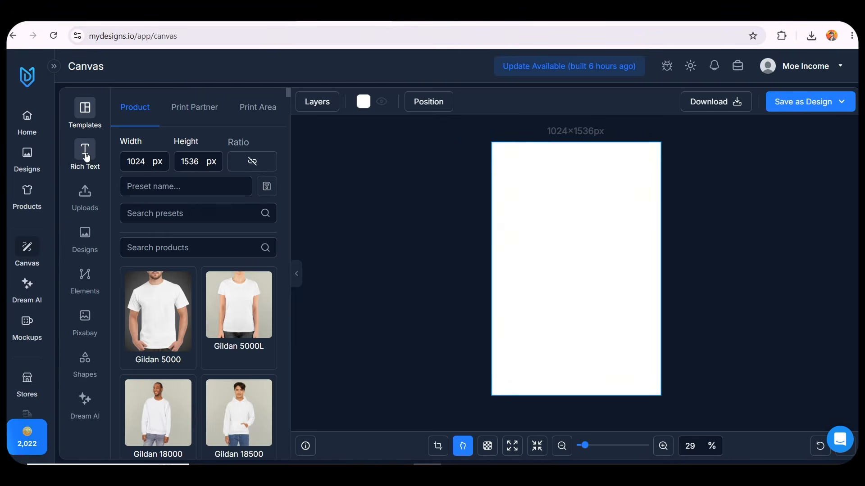
Browse the canvas side panels: Rich Text, Uploads, Designs, Elements, Pixabay and Shapes
left_click(86, 156)
scroll(198, 180, "down", 3)
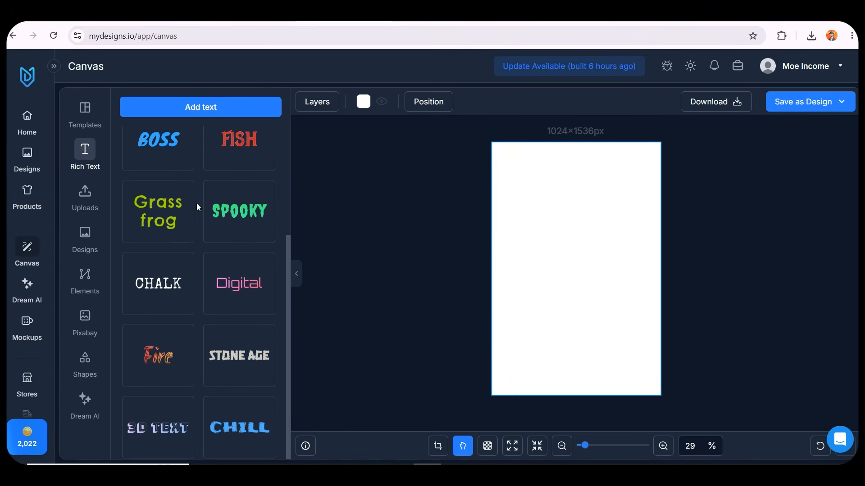
scroll(190, 252, "up", 3)
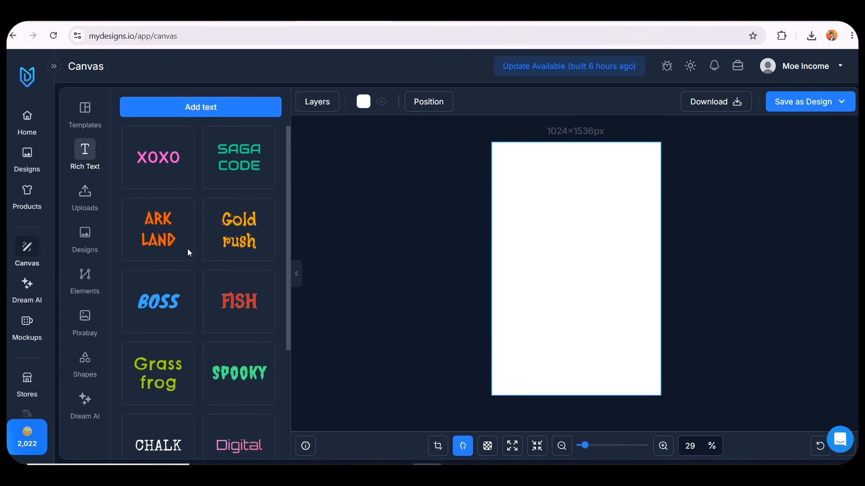
left_click(83, 210)
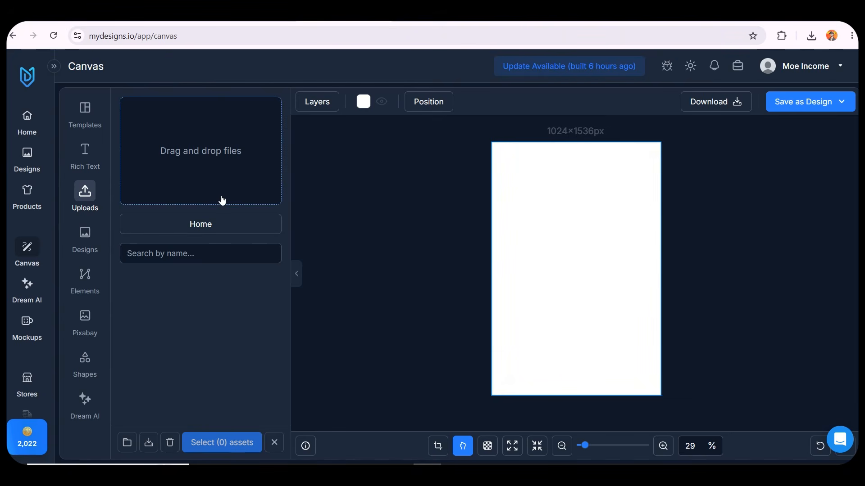
left_click(101, 244)
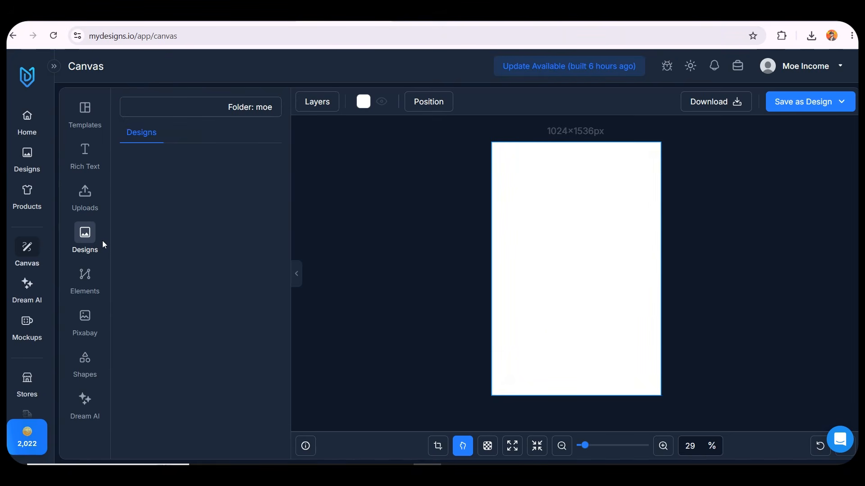
left_click(87, 277)
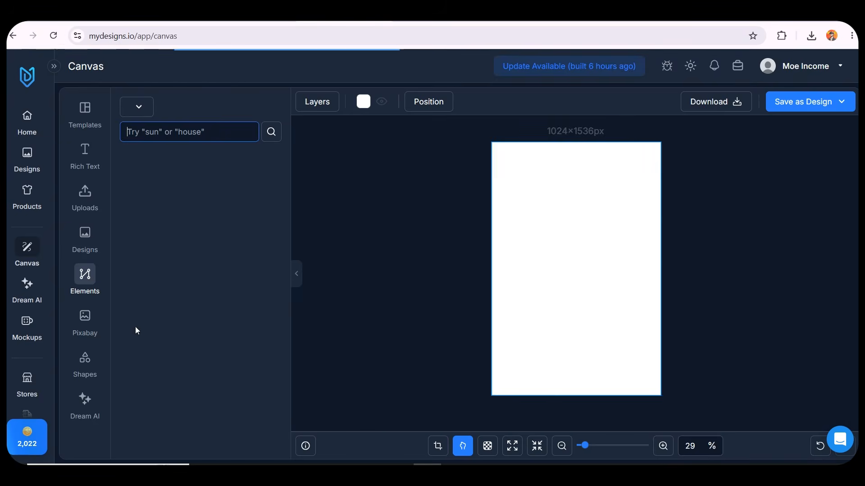
scroll(201, 201, "down", 15)
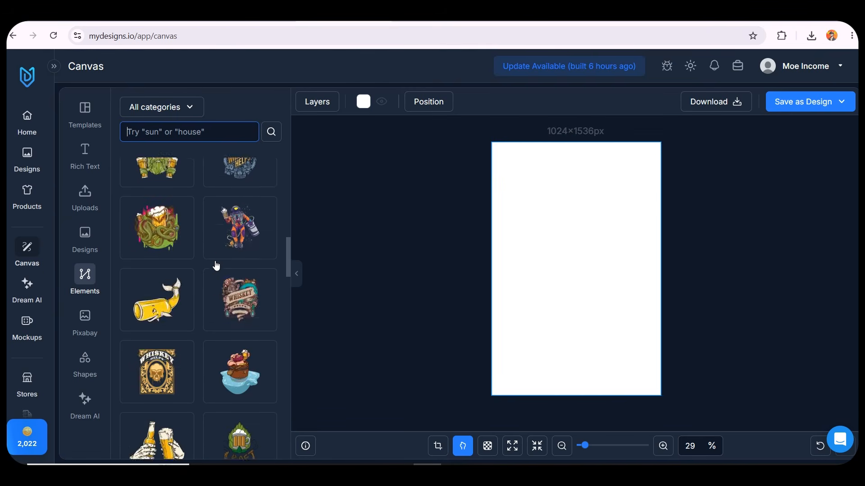
left_click(85, 319)
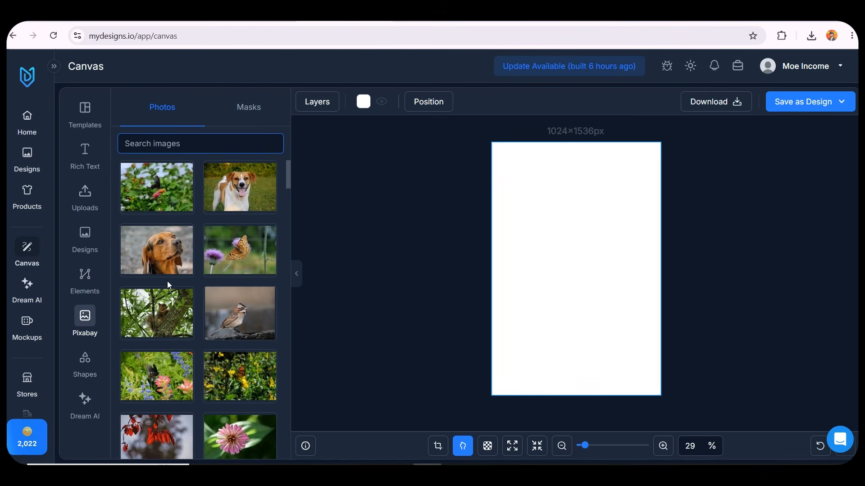
left_click(96, 358)
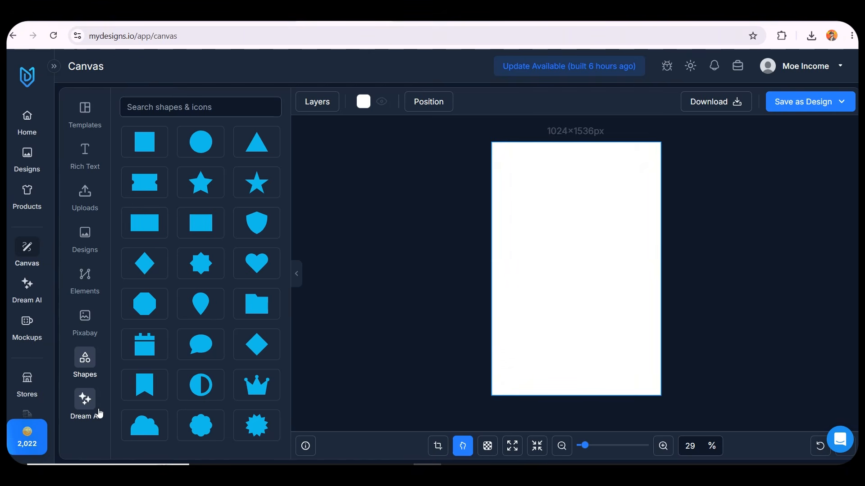
Open Dream AI in Text to Image mode and choose the GPT Image 2 model
left_click(98, 413)
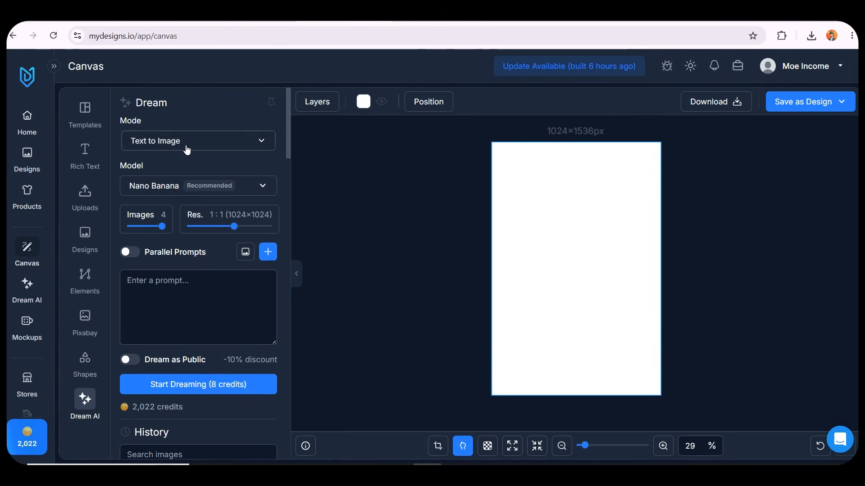
left_click(191, 150)
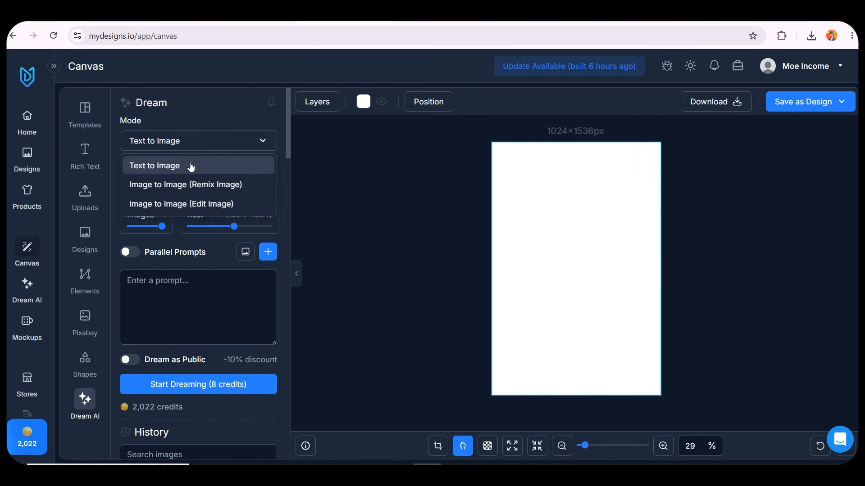
left_click(190, 166)
left_click(180, 186)
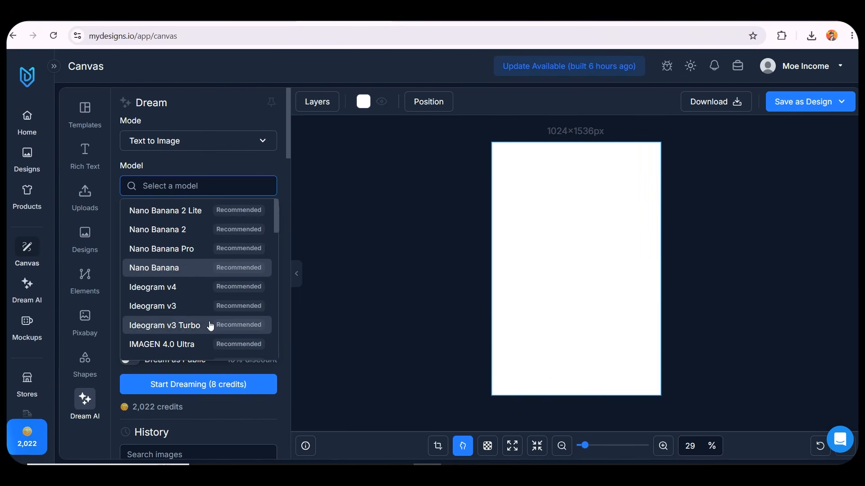
scroll(190, 252, "down", 10)
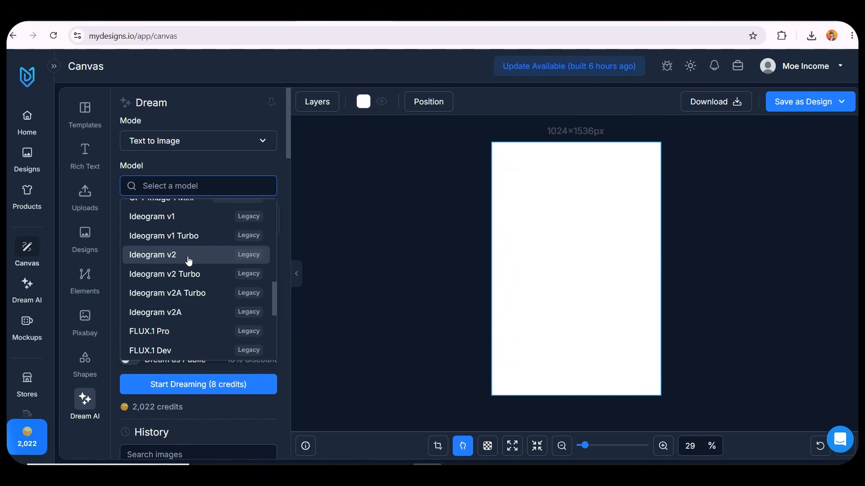
scroll(188, 263, "up", 3)
scroll(189, 270, "down", 1)
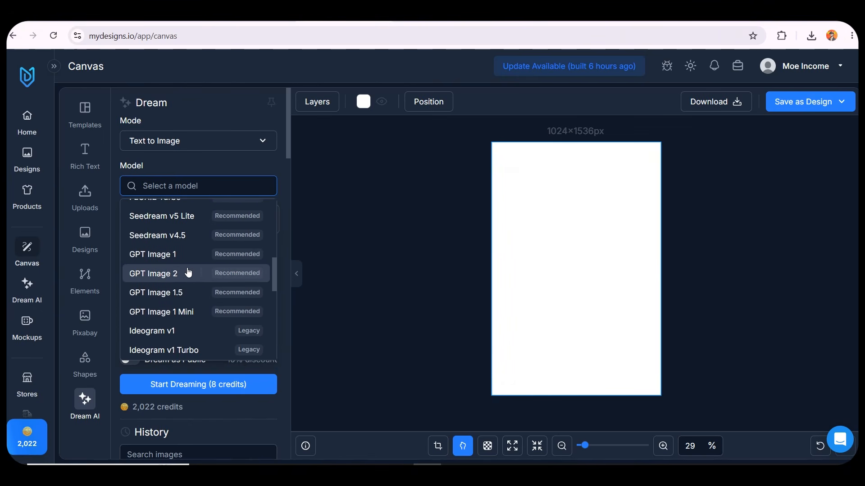
left_click(199, 274)
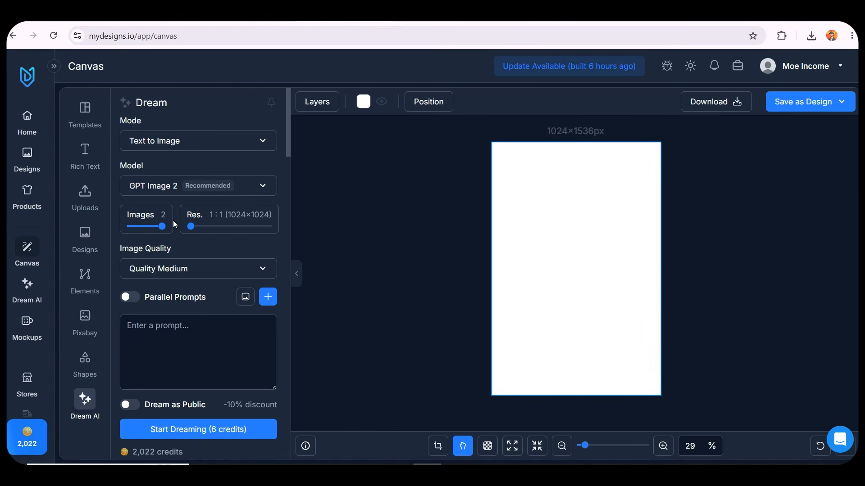
Set Dream AI to generate one image at 2:3 (1024×1536) resolution with Quality Medium
left_click_drag(194, 230, 221, 229)
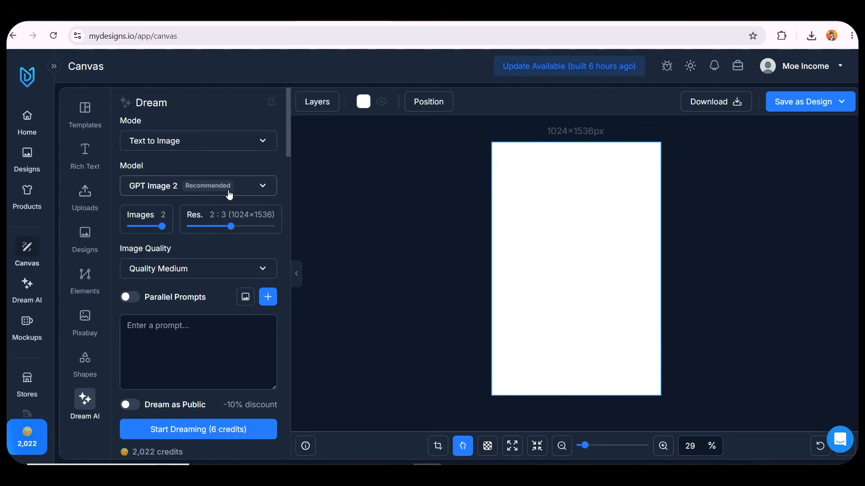
left_click_drag(161, 226, 113, 231)
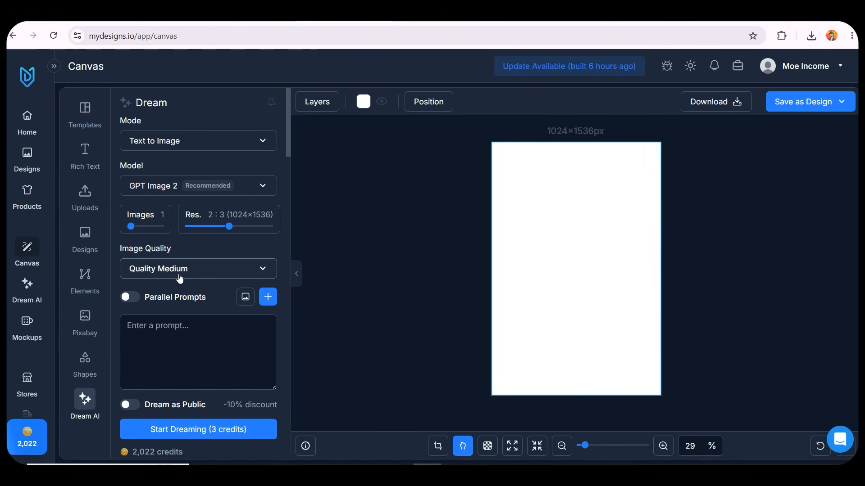
left_click(180, 279)
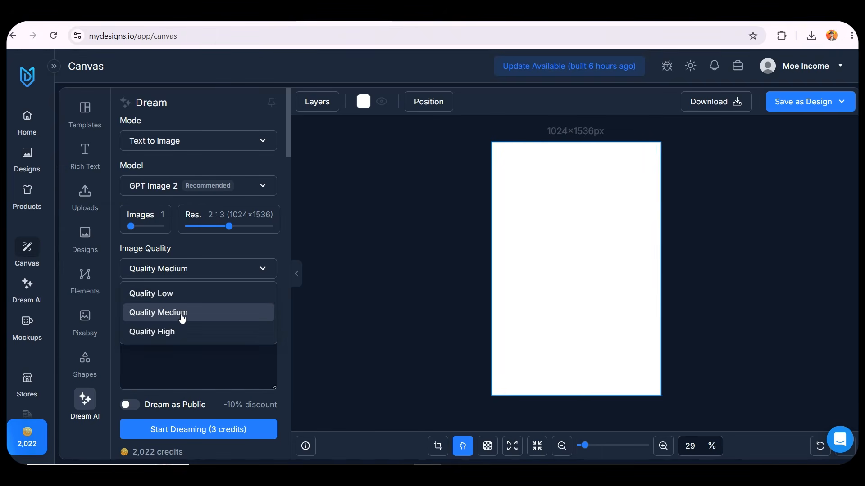
left_click(180, 312)
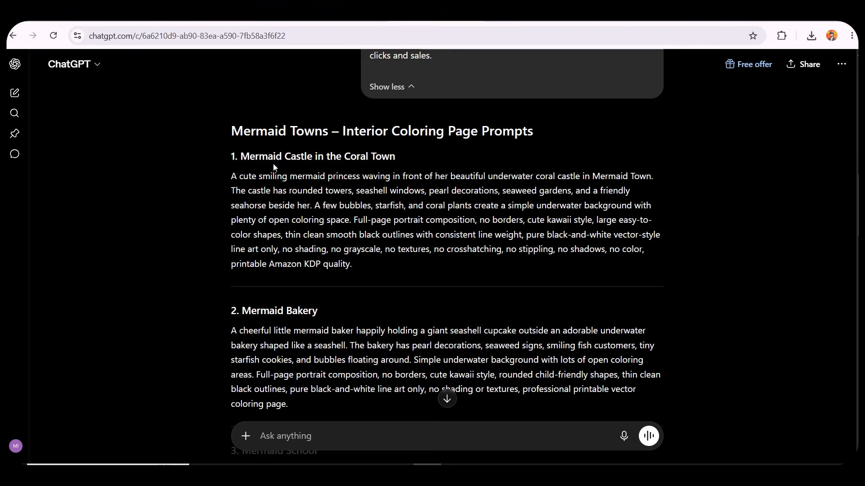
Copy the Mermaid Castle coloring page prompt from ChatGPT and paste it into the Dream AI prompt box
triple_click(264, 207)
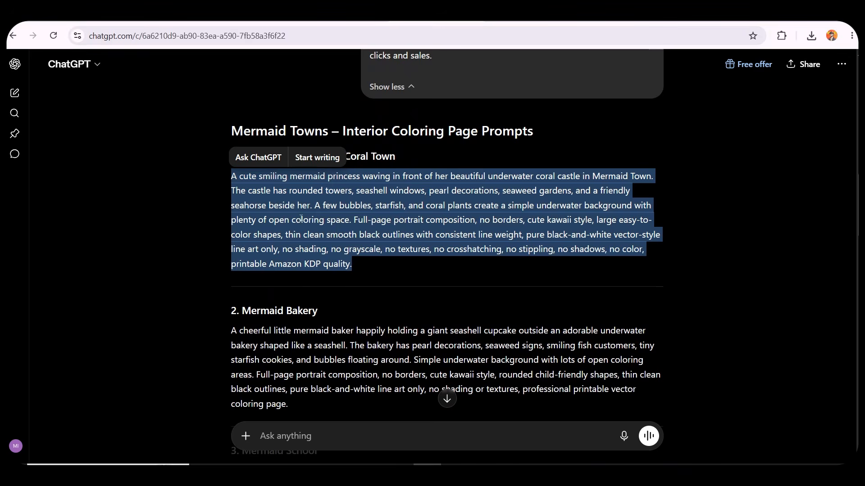
left_click(364, 17)
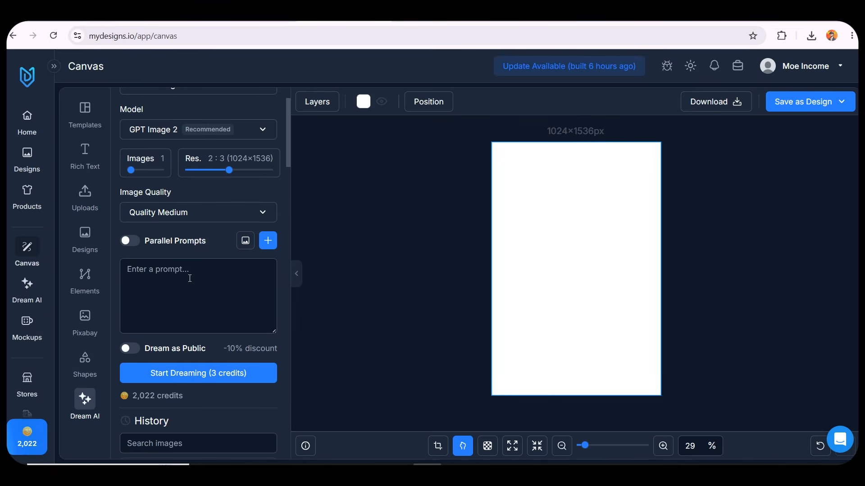
left_click(190, 278)
key("ctrl+v")
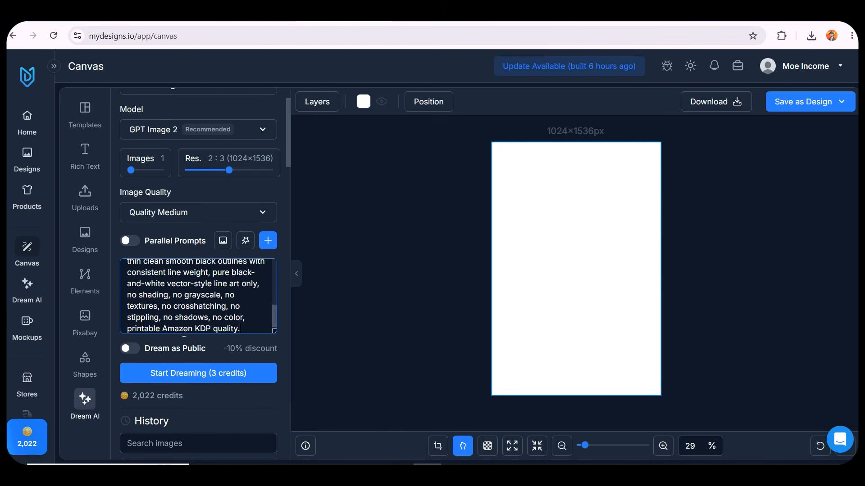
scroll(188, 359, "down", 3)
scroll(194, 351, "up", 1)
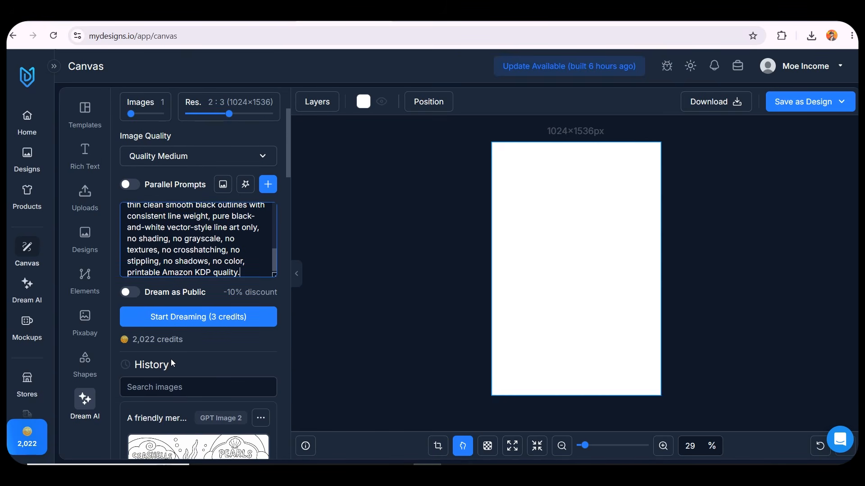
Generate the Mermaid Castle coloring page with Dream AI and check its progress in the jobs list
scroll(171, 363, "down", 12)
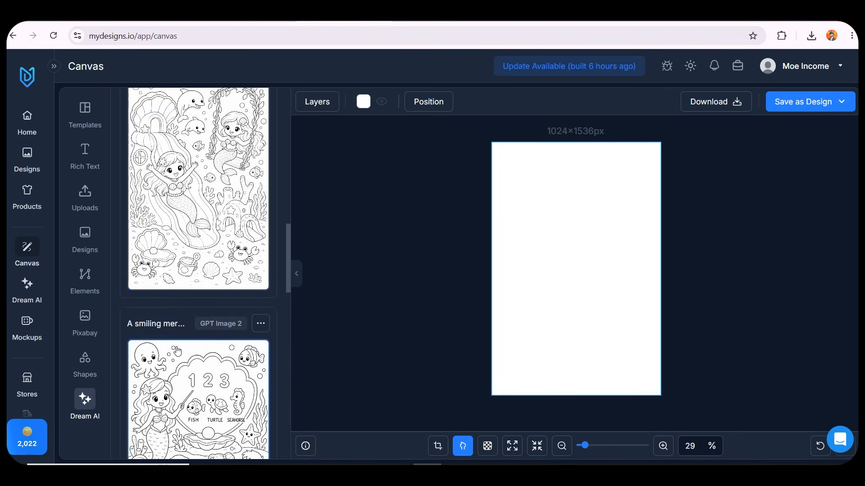
scroll(177, 351, "up", 15)
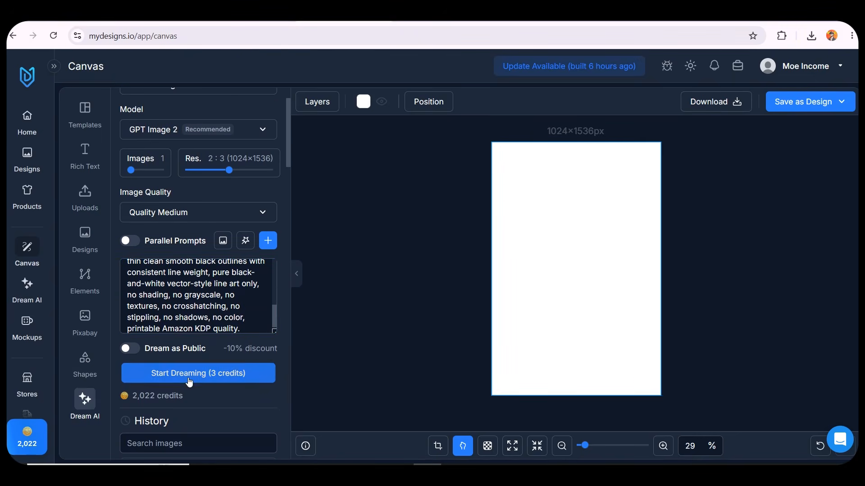
left_click(189, 382)
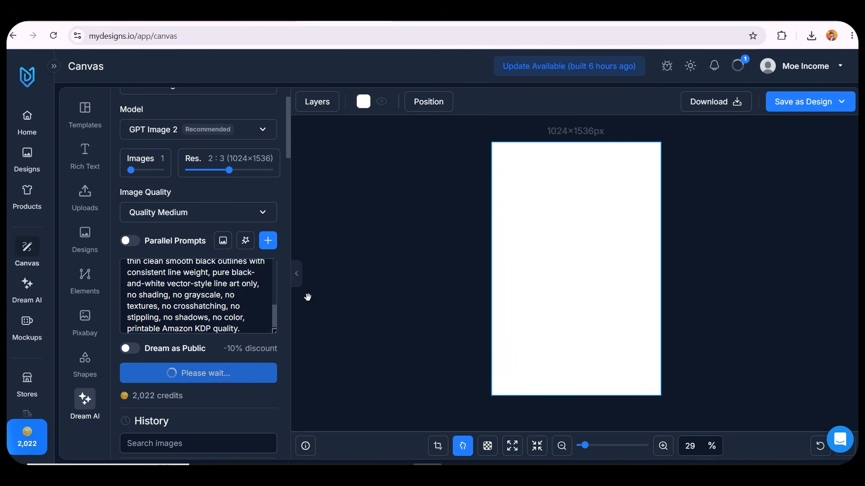
left_click(737, 66)
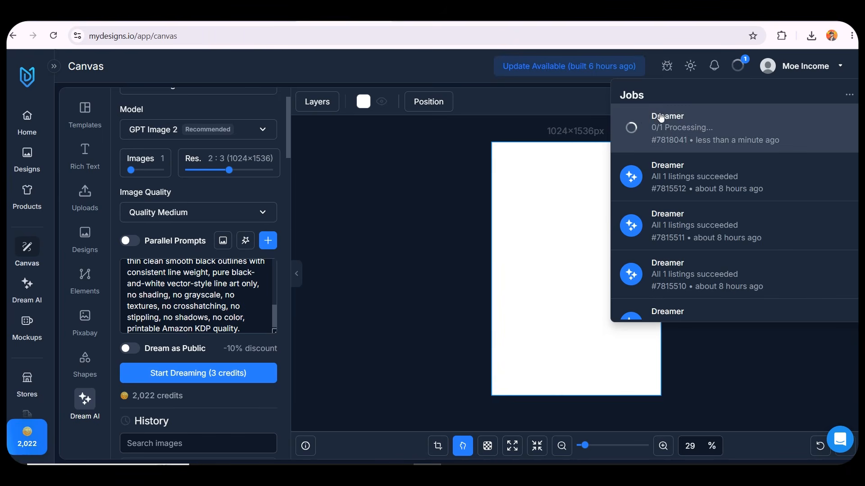
left_click(738, 68)
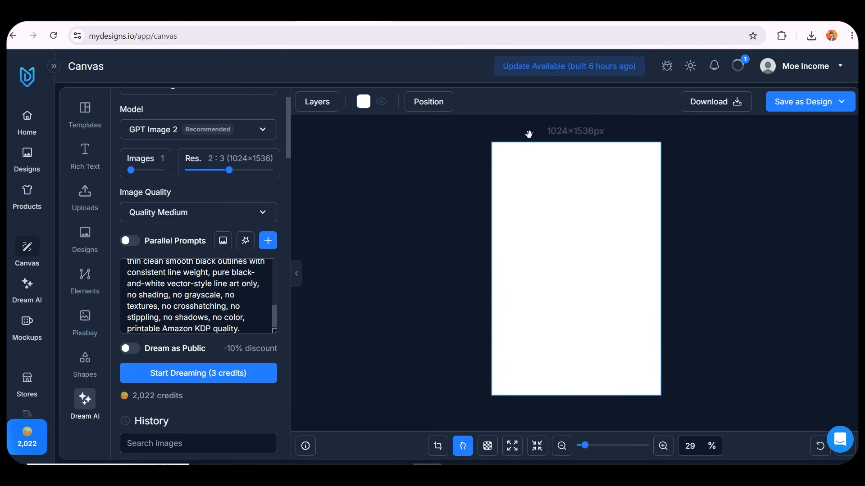
Copy the Mermaid Bakery prompt from ChatGPT, replace the Dream AI prompt with it, generate the page and check the jobs list
left_click(436, 15)
scroll(332, 221, "down", 3)
triple_click(331, 221)
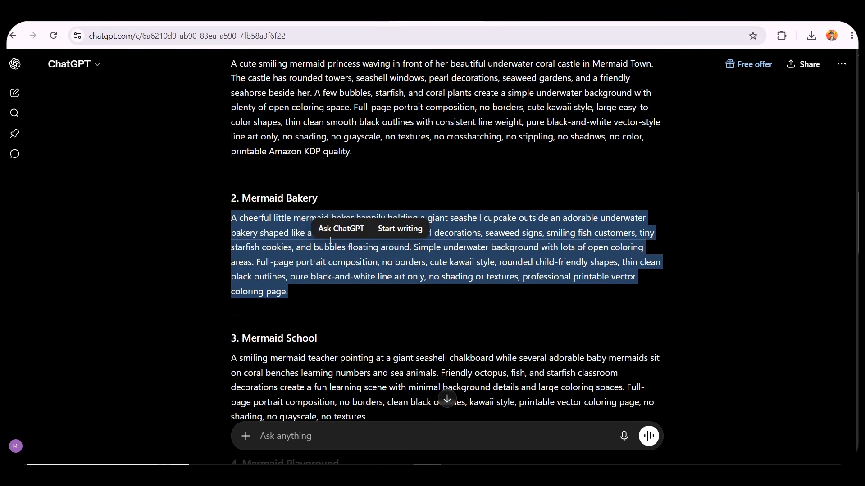
left_click(435, 20)
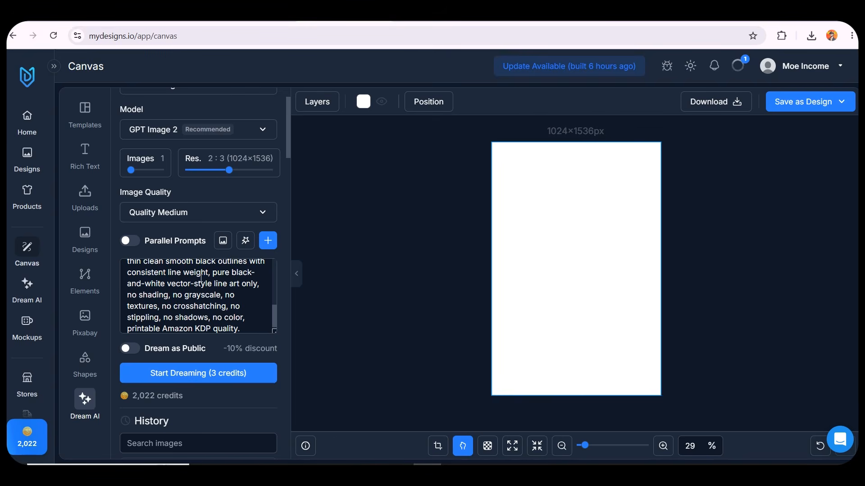
key("ctrl+a")
key("ctrl+v")
left_click(185, 373)
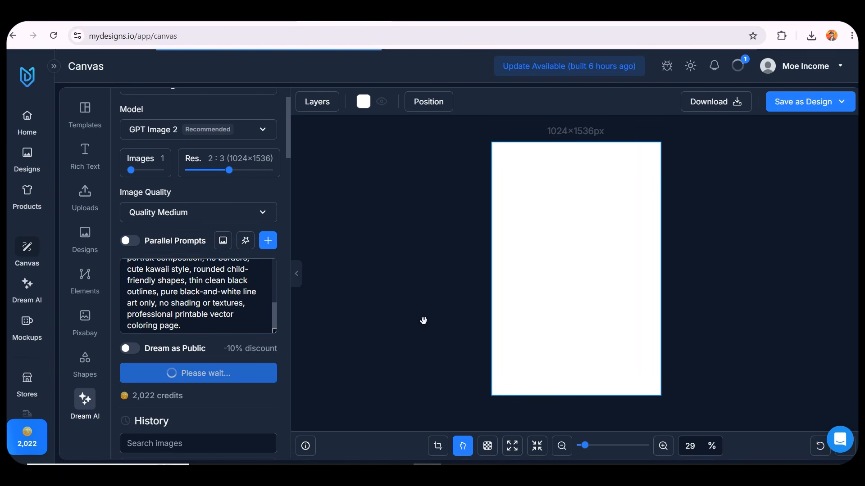
left_click(737, 65)
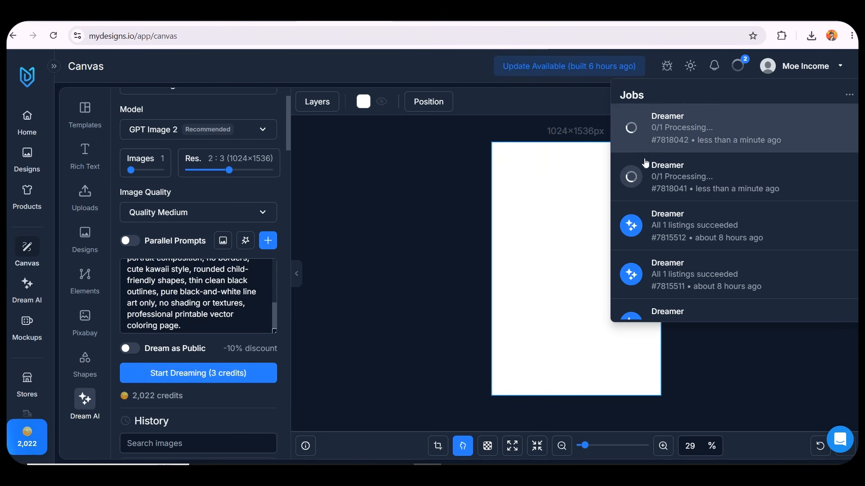
left_click(442, 187)
Copy the Mermaid School prompt from ChatGPT, replace the Dream AI prompt with it and generate the page
left_click(439, 23)
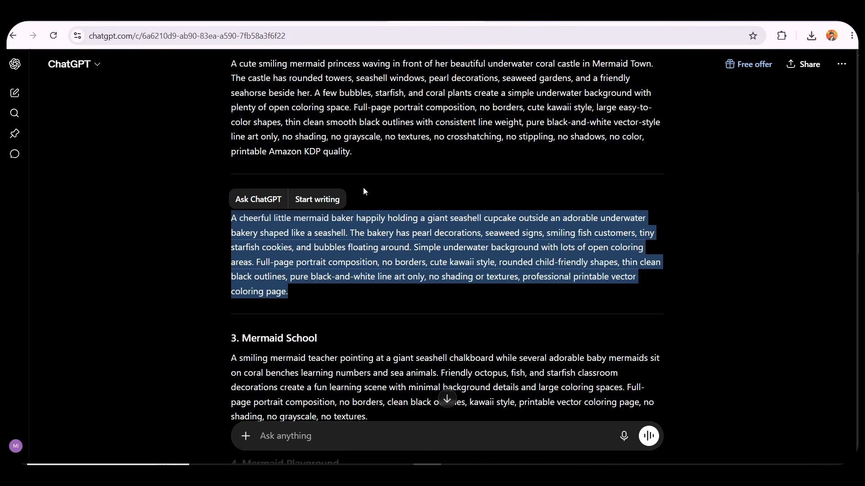
scroll(356, 203, "down", 2)
left_click(333, 250)
triple_click(334, 250)
key("ctrl+c")
left_click(354, 24)
left_click(219, 283)
key("ctrl+a")
key("ctrl+v")
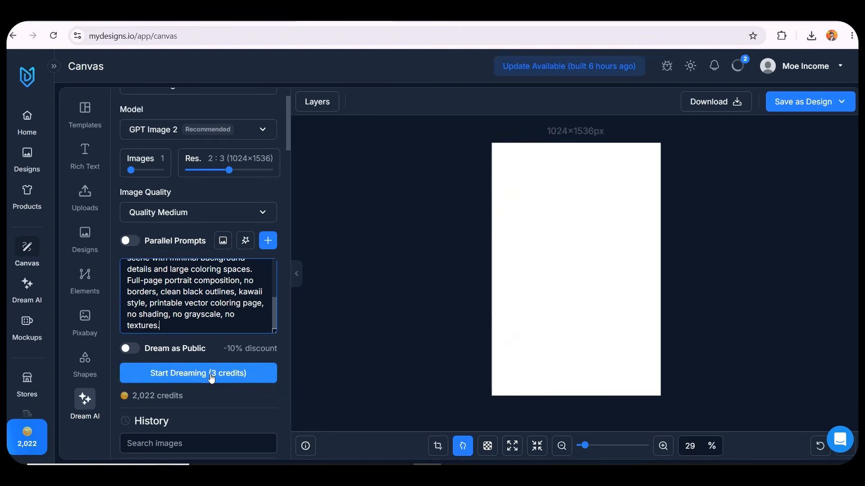
left_click(212, 378)
Copy the Mermaid Playground prompt from ChatGPT, replace the Dream AI prompt with it and generate the page
left_click(522, 23)
scroll(348, 291, "down", 1)
triple_click(346, 237)
key("ctrl+c")
left_click(354, 24)
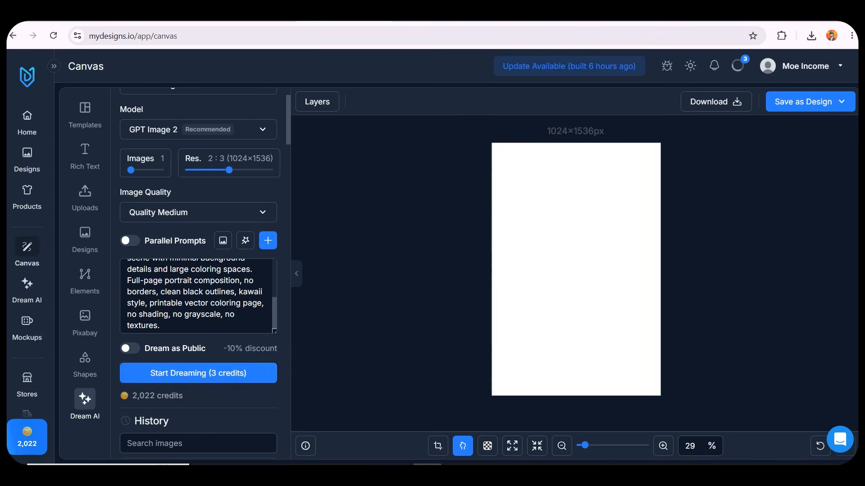
double_click(188, 292)
key("ctrl+a")
key("ctrl+v")
left_click(169, 375)
Copy the Mermaid Market prompt from ChatGPT, replace the Dream AI prompt with it and generate the page
left_click(523, 23)
scroll(324, 311, "down", 1)
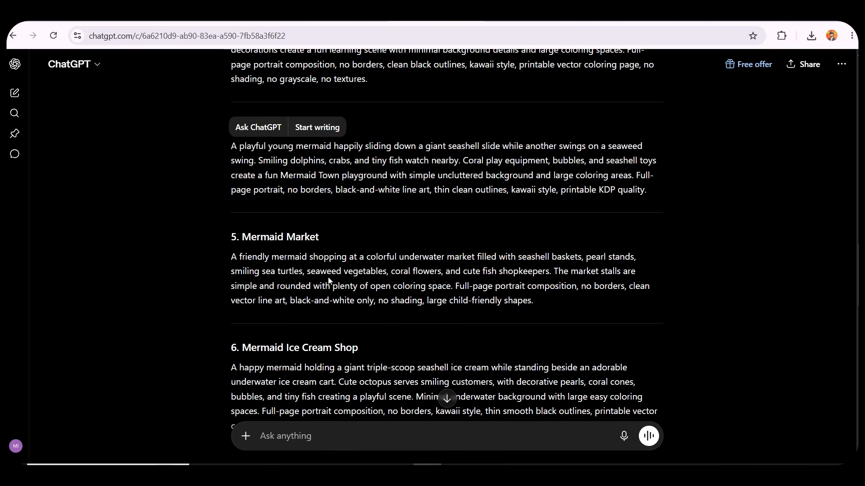
triple_click(335, 270)
key("ctrl+c")
left_click(354, 24)
left_click(193, 292)
key("ctrl+a")
key("ctrl+v")
left_click(198, 374)
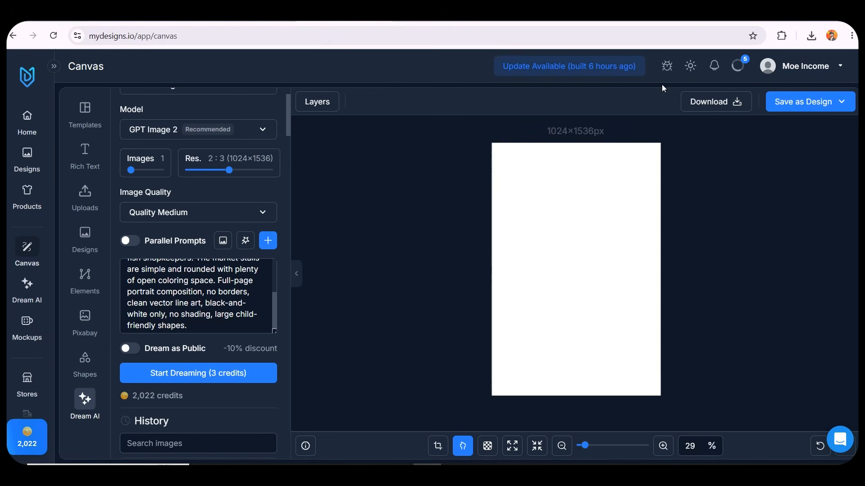
Check the jobs list and review the generated coloring pages in the Dream AI history
left_click(738, 66)
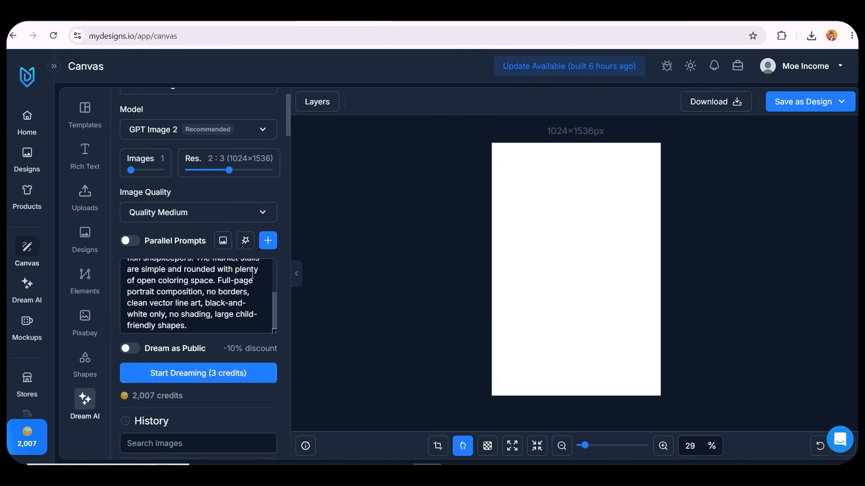
scroll(204, 252, "down", 6)
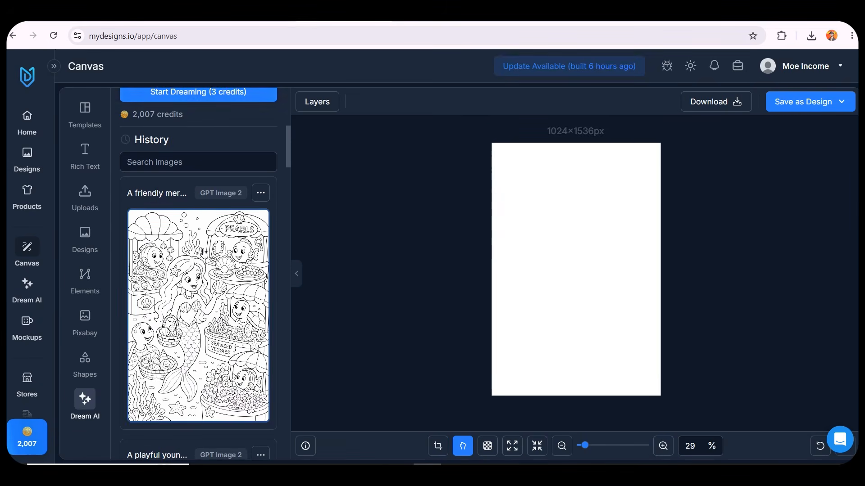
scroll(204, 252, "down", 12)
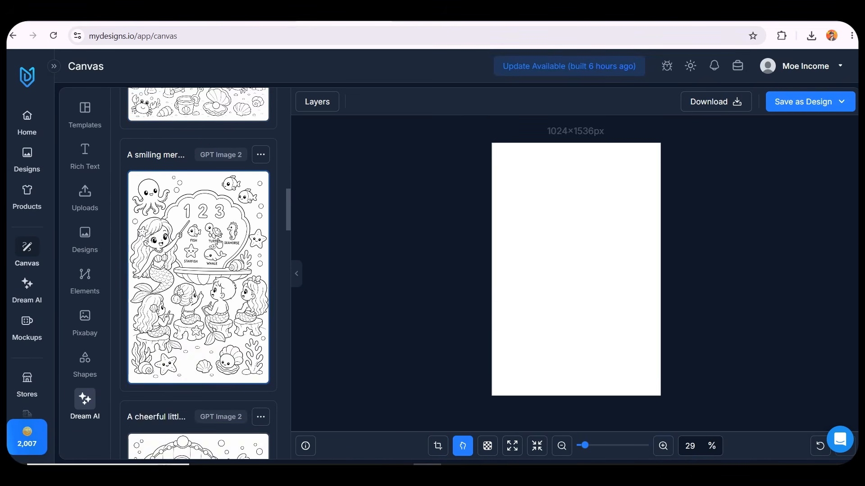
scroll(218, 243, "down", 10)
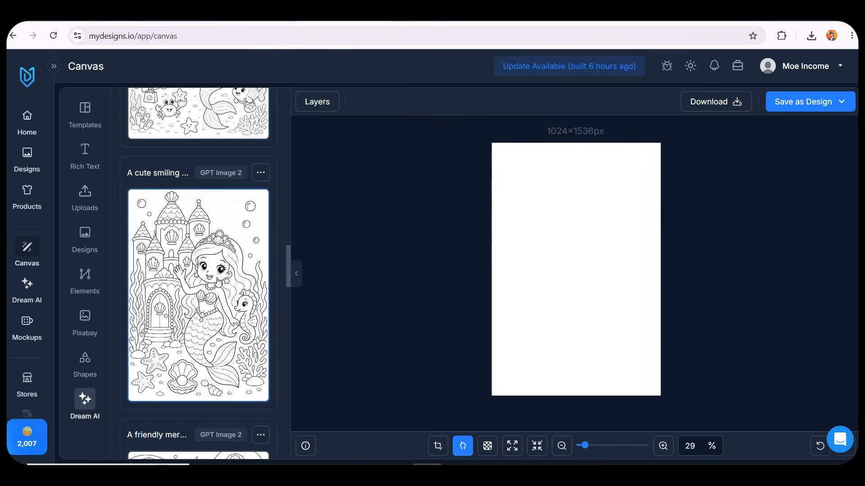
scroll(219, 283, "down", 3)
scroll(174, 308, "up", 4)
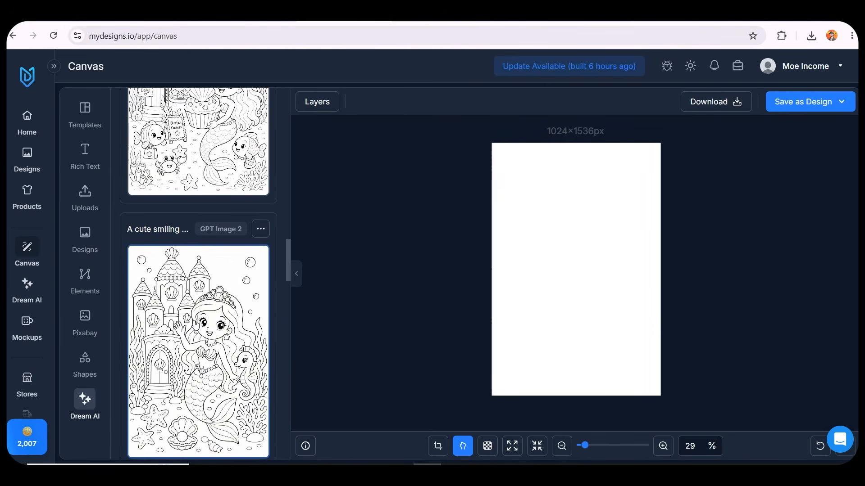
Add the Mermaid Castle coloring page from history to the canvas and fit it to fill the page
left_click(195, 323)
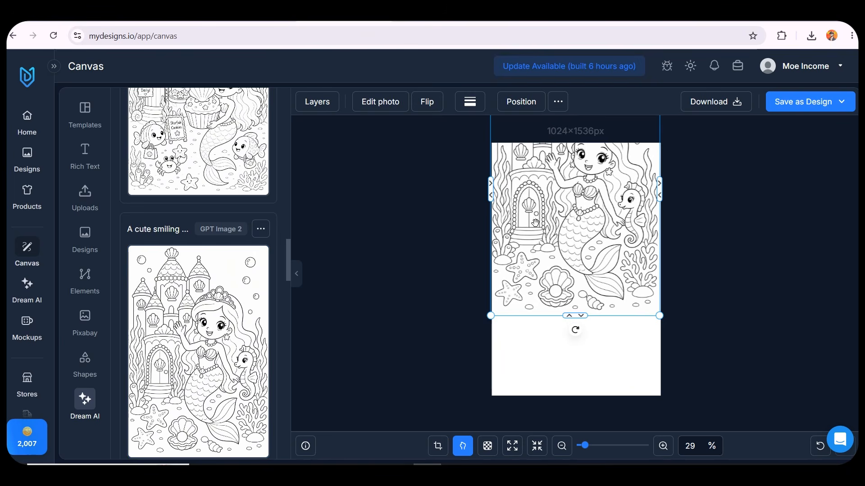
left_click_drag(579, 191, 532, 293)
key("space")
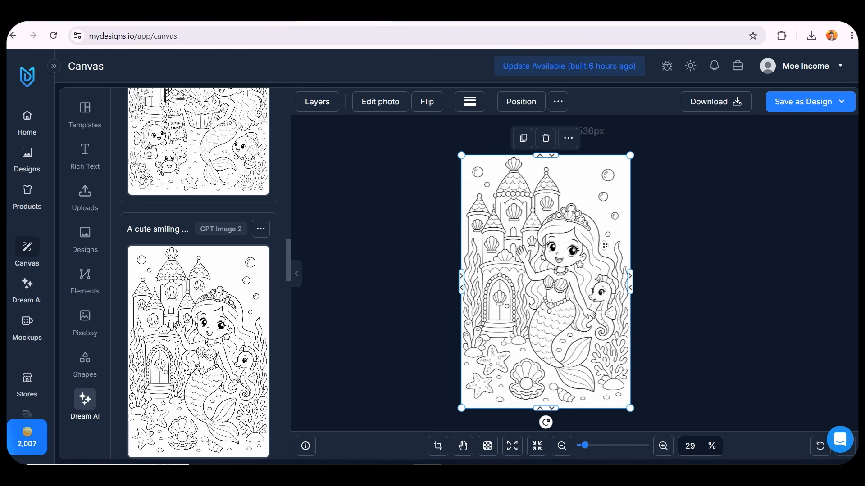
Download the canvas design as a PNG file
left_click(732, 102)
left_click(730, 153)
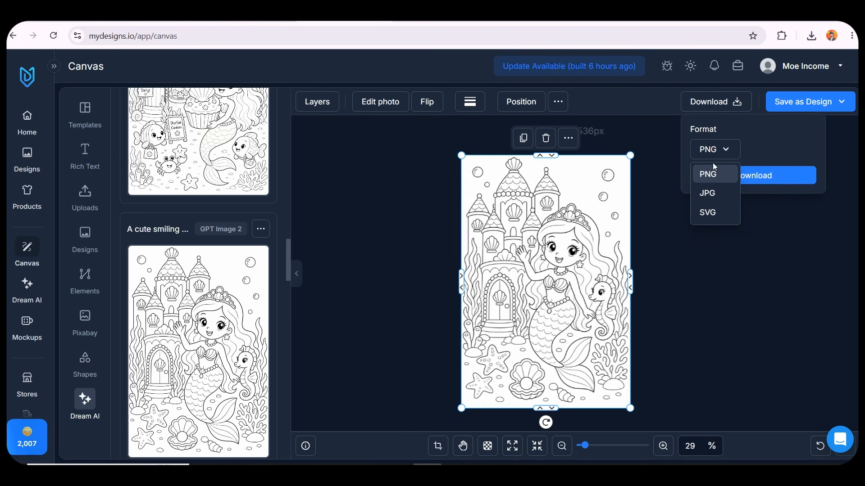
left_click(766, 177)
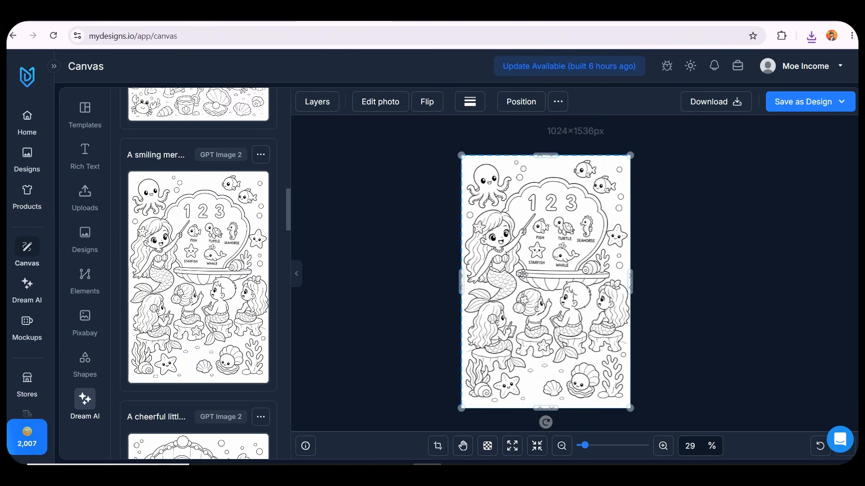
Select the Mermaid School page image on the canvas and open its photo editing effects
left_click(379, 280)
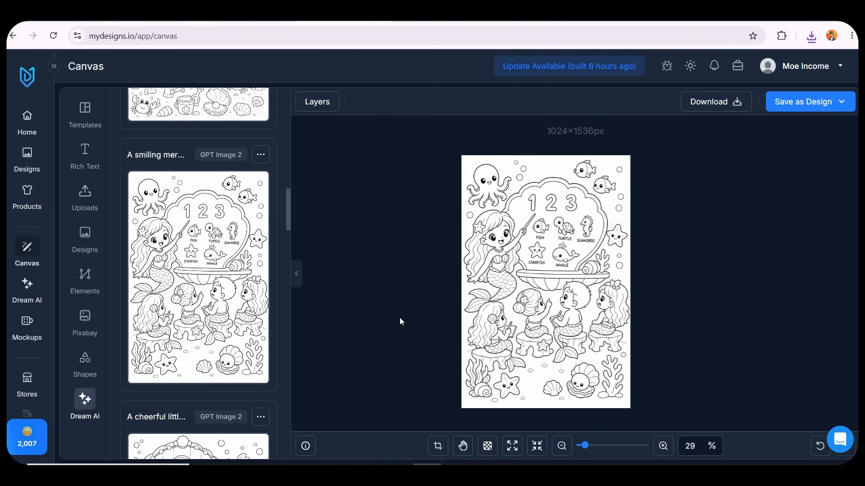
left_click(471, 238)
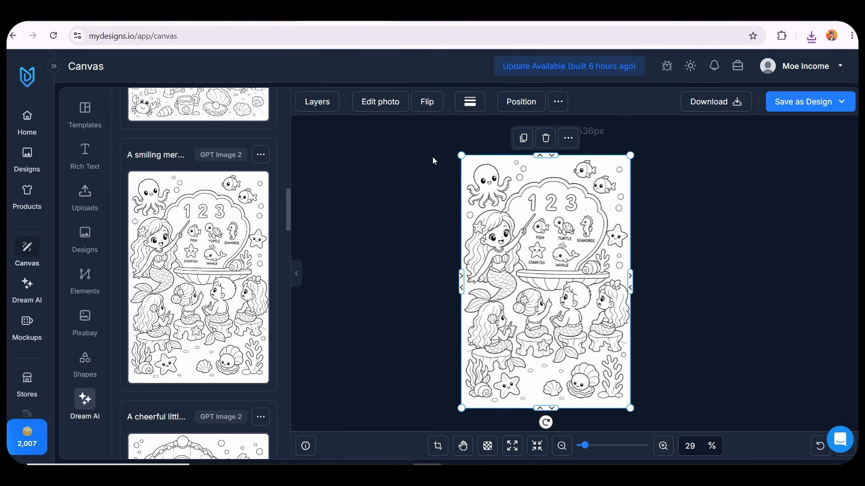
left_click(390, 102)
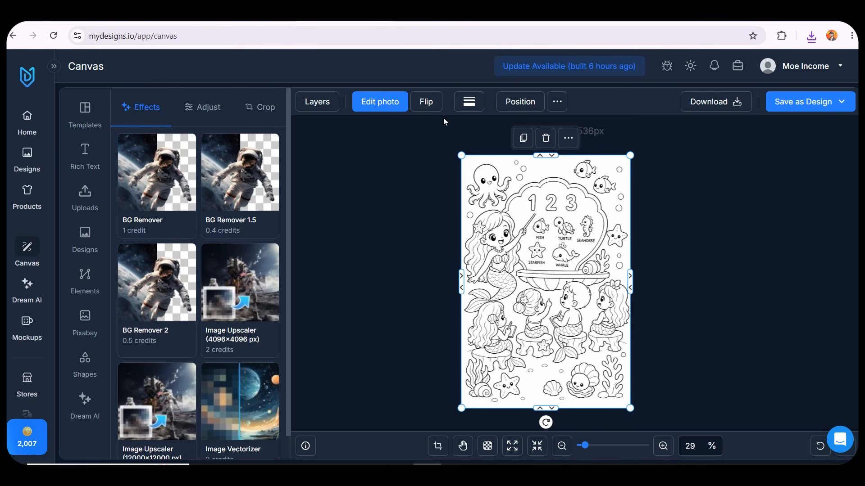
Flip the page image horizontally and flip it back
left_click(426, 102)
left_click(436, 122)
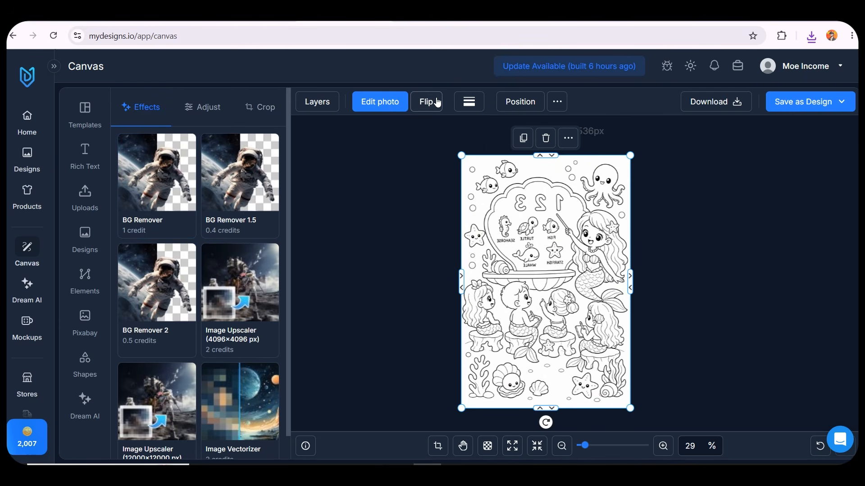
left_click(427, 102)
left_click(444, 125)
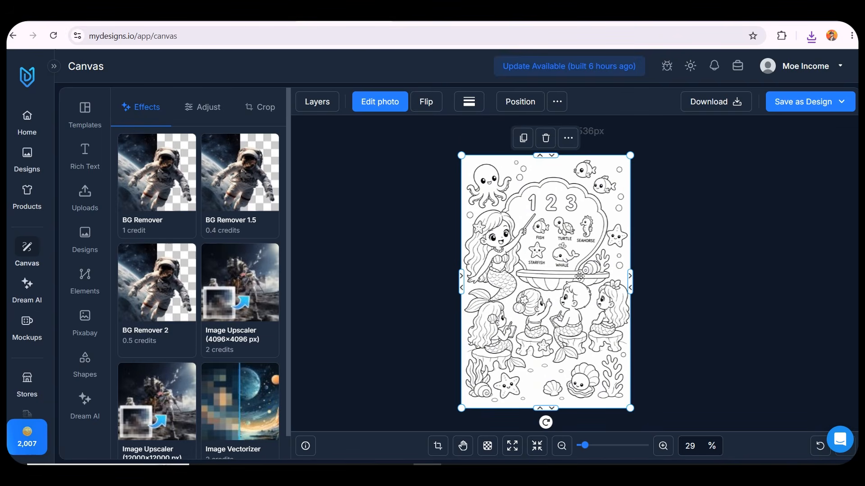
Open the image's border weight settings and leave the border at 0
left_click(470, 103)
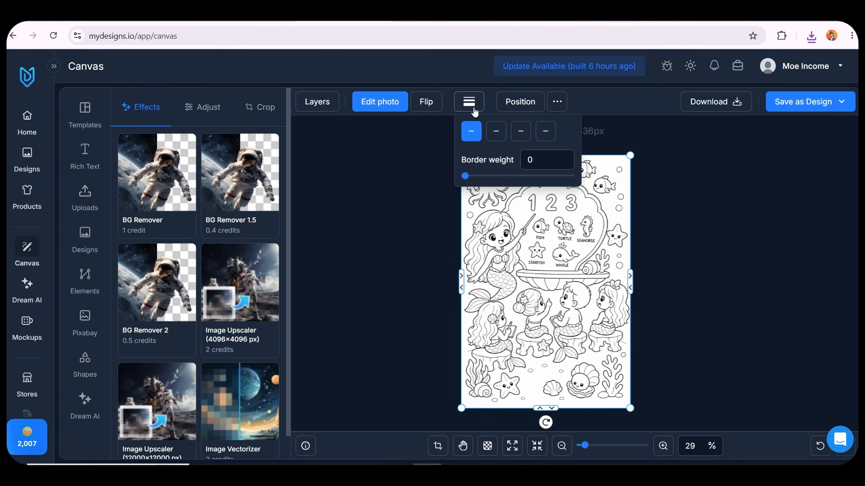
left_click_drag(463, 177, 418, 176)
left_click(418, 176)
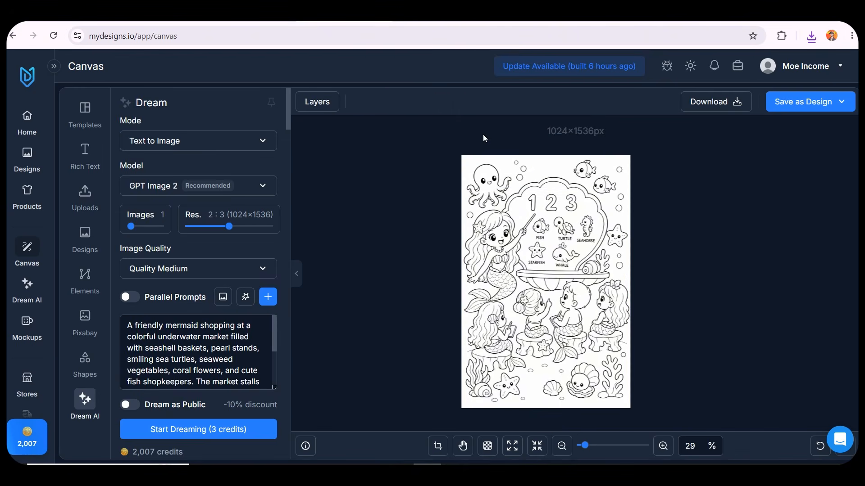
left_click(483, 180)
Open the image Effects panel and raise the shadow blur above 58
left_click(555, 102)
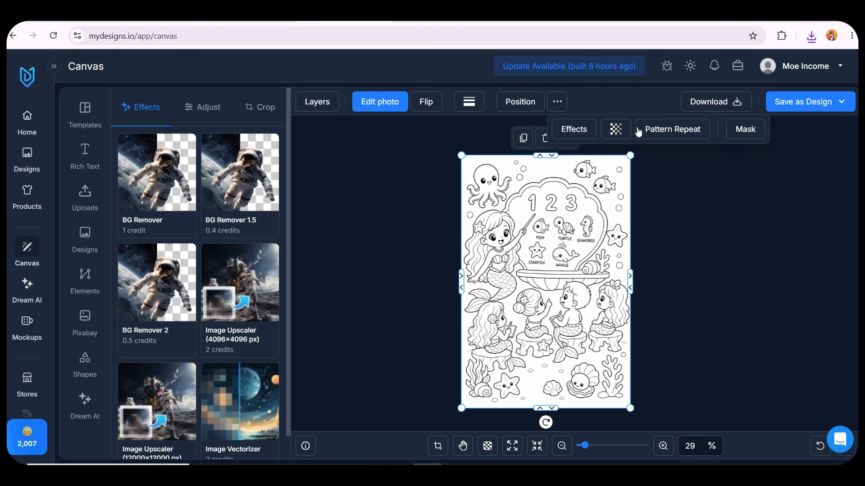
left_click(574, 129)
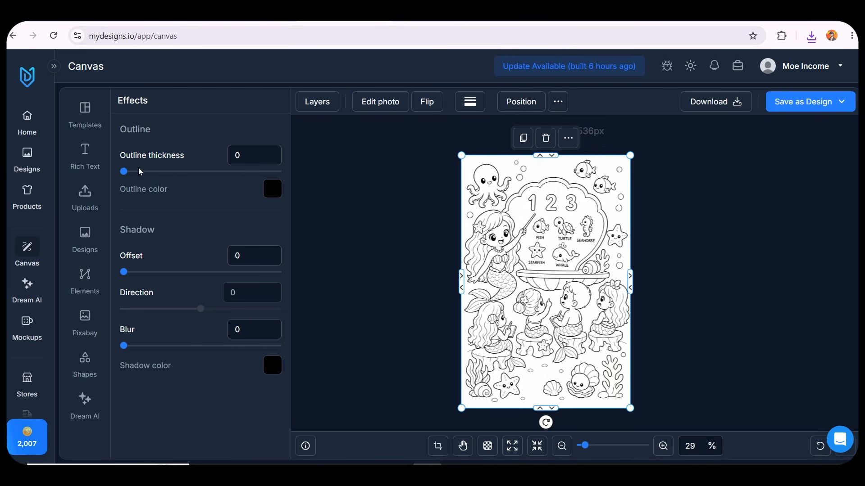
left_click_drag(125, 173, 104, 195)
left_click_drag(125, 273, 90, 273)
left_click_drag(129, 351, 214, 349)
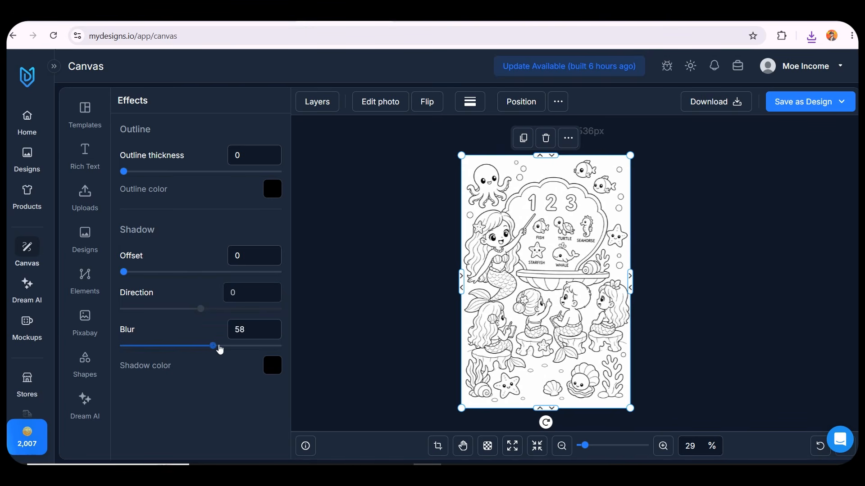
left_click_drag(214, 349, 243, 349)
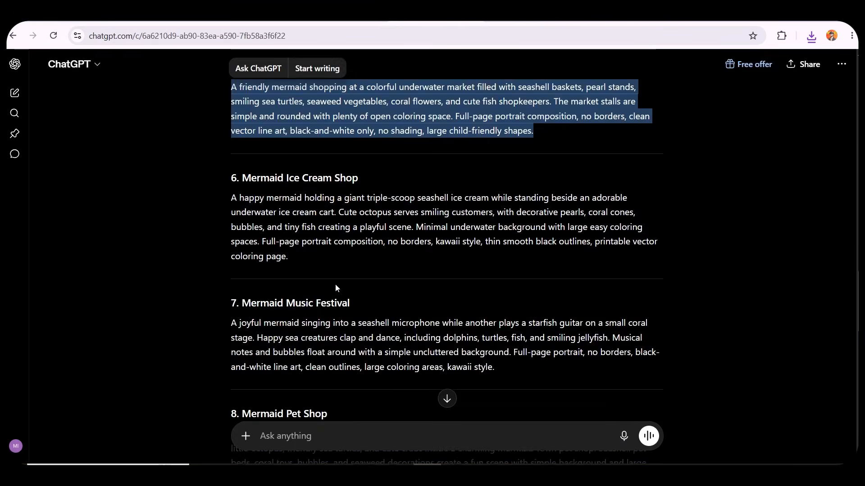
Scroll the ChatGPT conversation to the Professional Cover Prompt
scroll(338, 279, "down", 6)
scroll(342, 271, "down", 10)
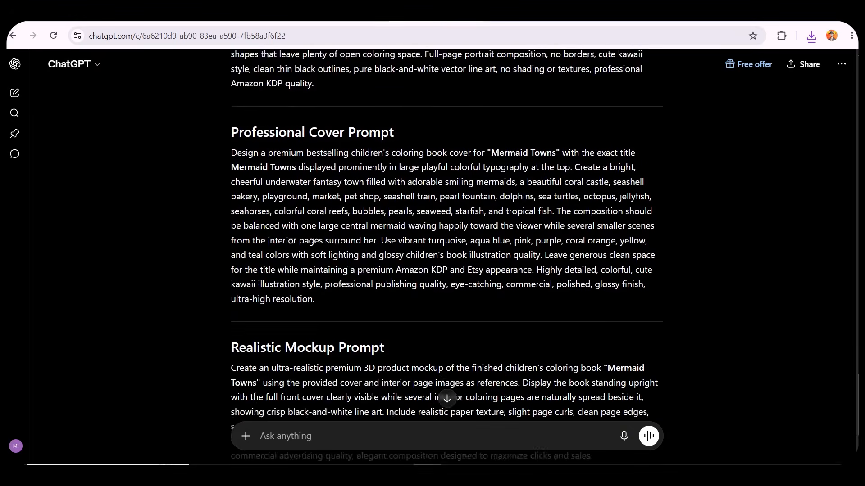
scroll(290, 239, "up", 4)
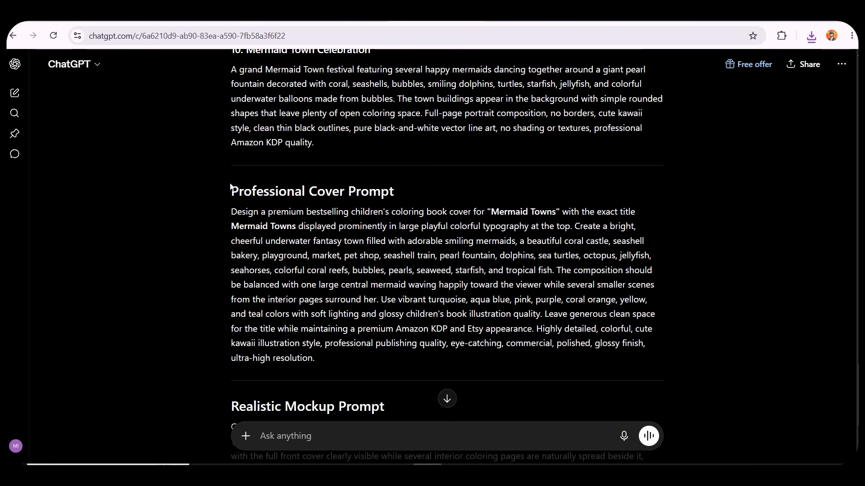
Copy the Professional Cover Prompt from ChatGPT, replace the Dream prompt with it, and generate the cover
left_click_drag(231, 190, 393, 191)
triple_click(396, 242)
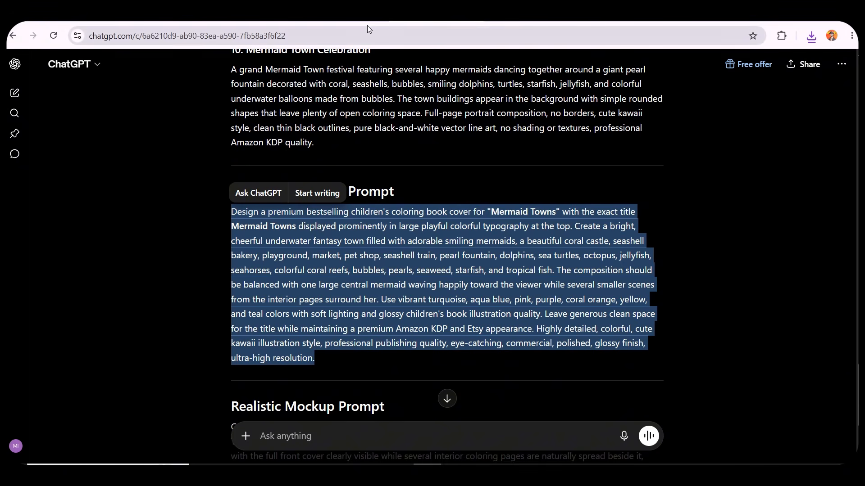
left_click(349, 25)
left_click(229, 305)
key("ctrl+a")
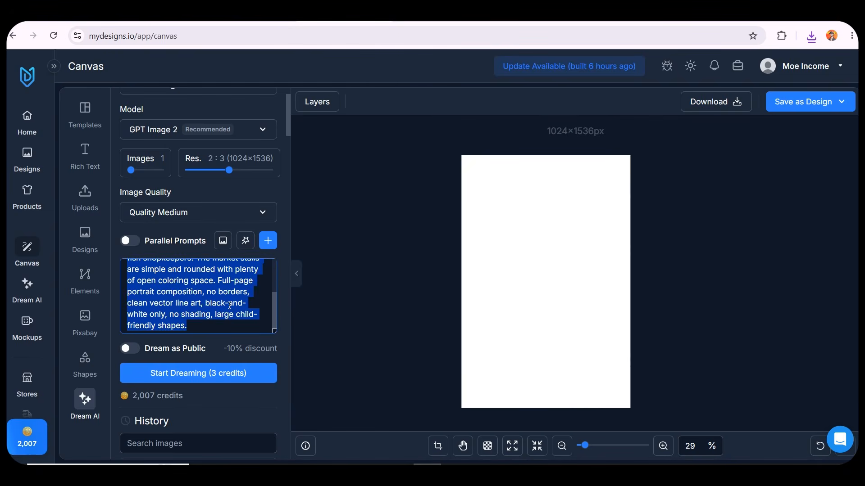
key("ctrl+v")
scroll(230, 280, "up", 10)
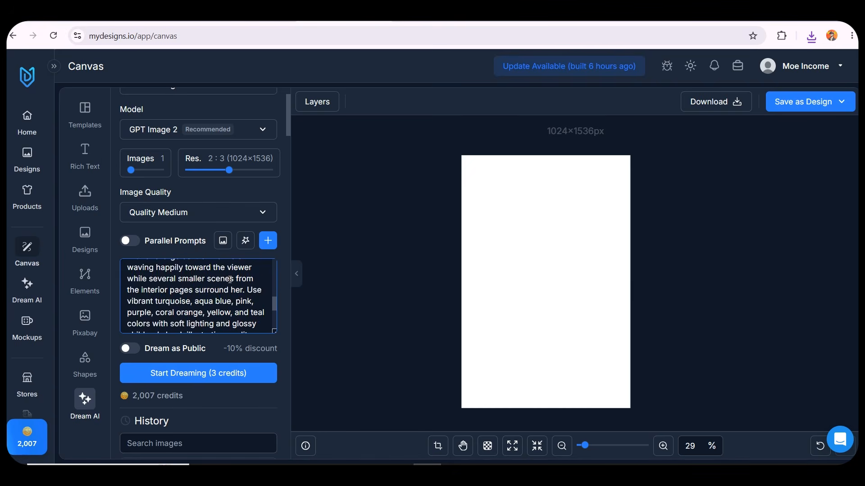
left_click(199, 375)
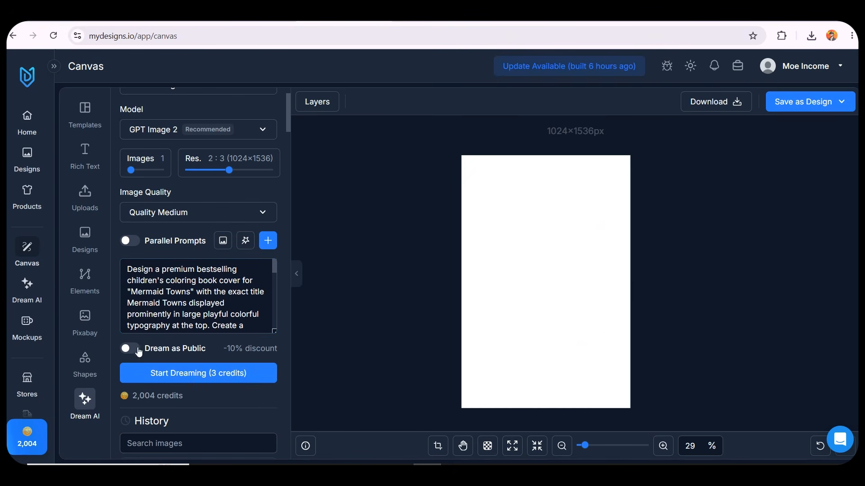
Review the generated Mermaid Towns cover in the history and on the canvas
scroll(156, 296, "down", 3)
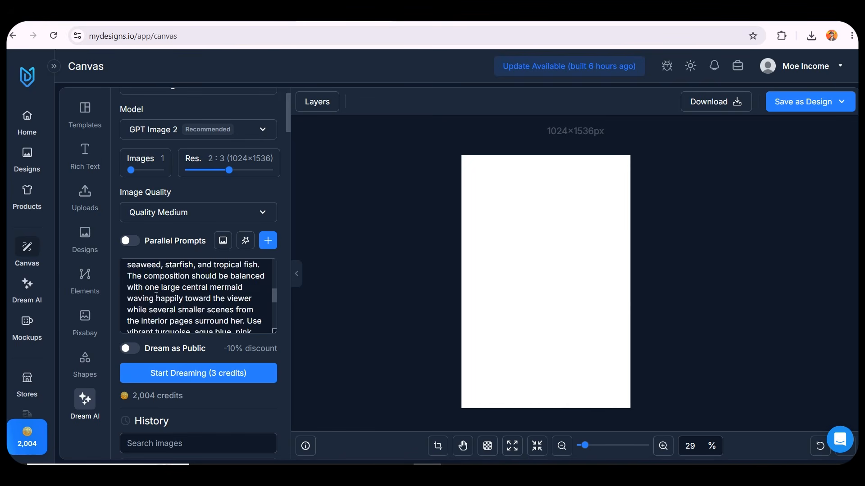
scroll(156, 297, "down", 4)
scroll(161, 398, "down", 6)
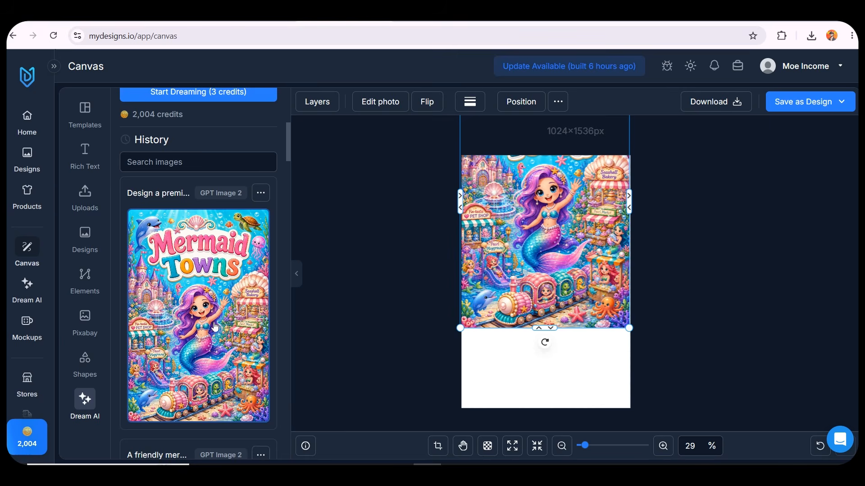
left_click(406, 294)
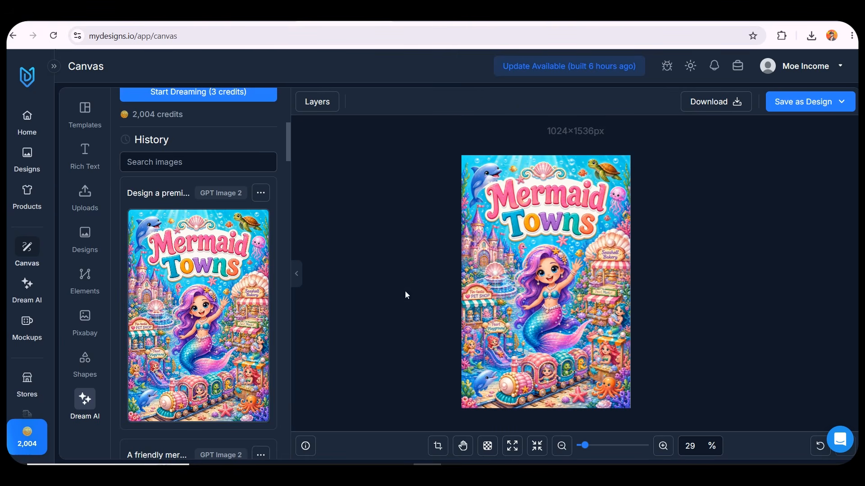
left_click(521, 304)
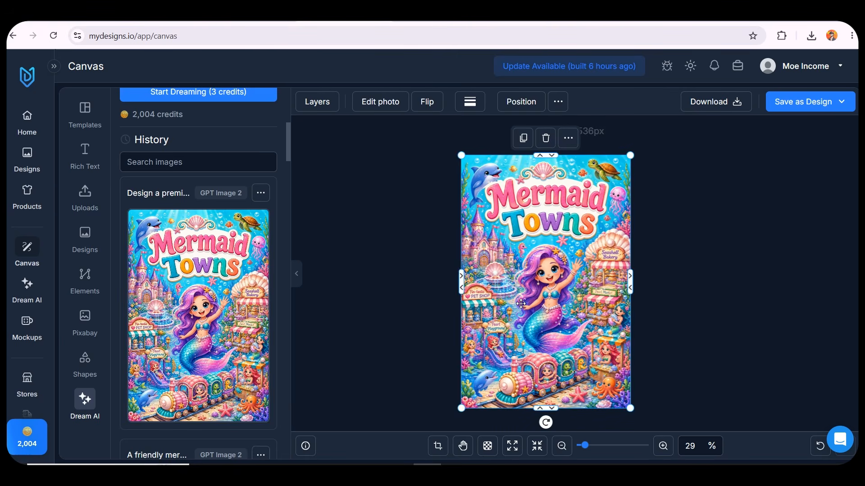
scroll(123, 321, "down", 10)
scroll(123, 321, "up", 15)
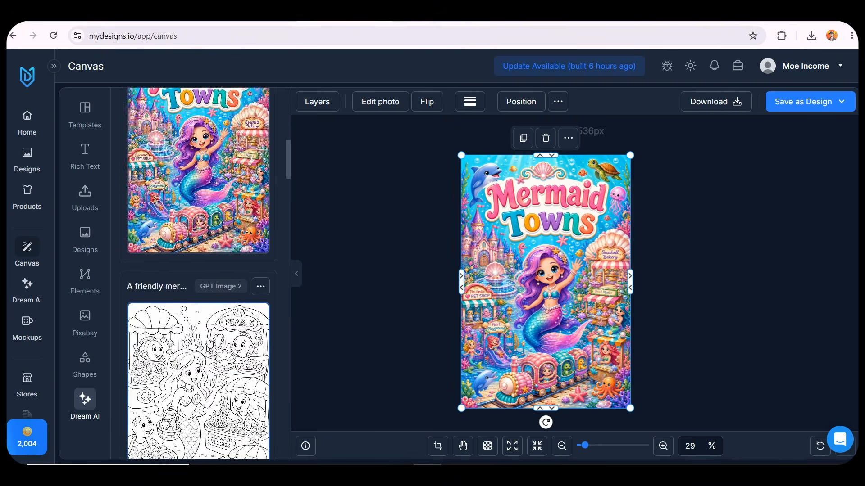
Browse the Prompt Builder's tabs and style categories, then close it
left_click(337, 342)
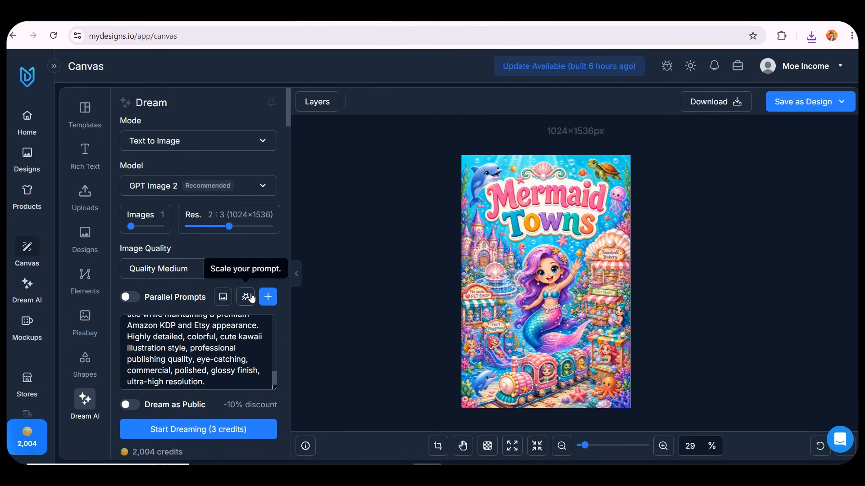
left_click(268, 297)
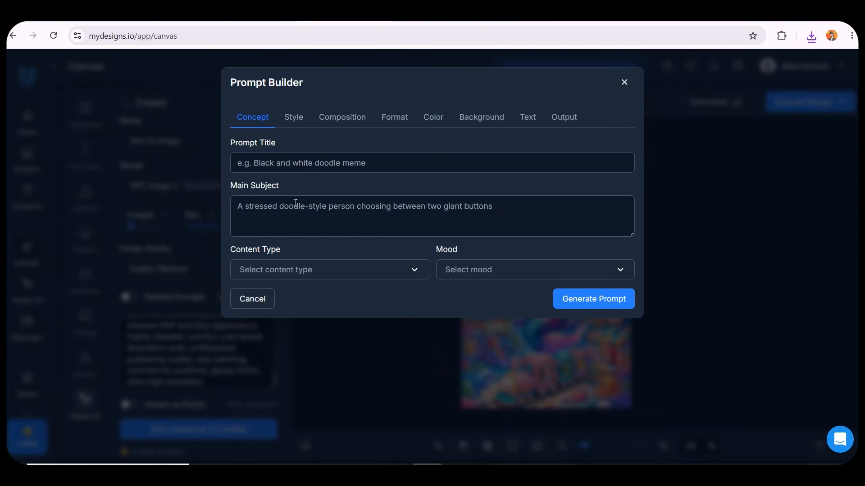
left_click(294, 118)
left_click(439, 169)
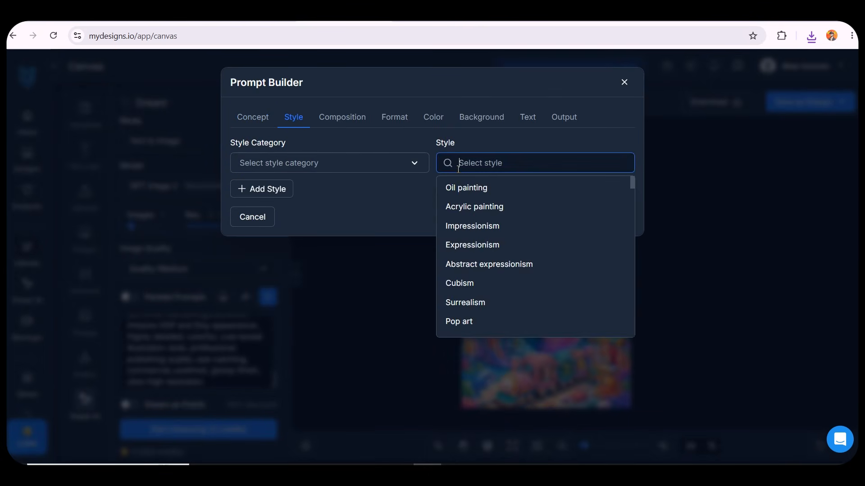
left_click(366, 162)
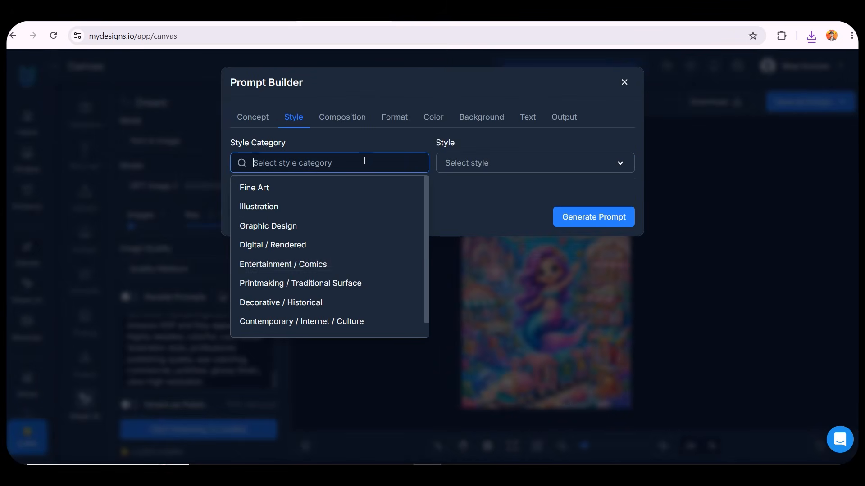
left_click(394, 114)
left_click(438, 116)
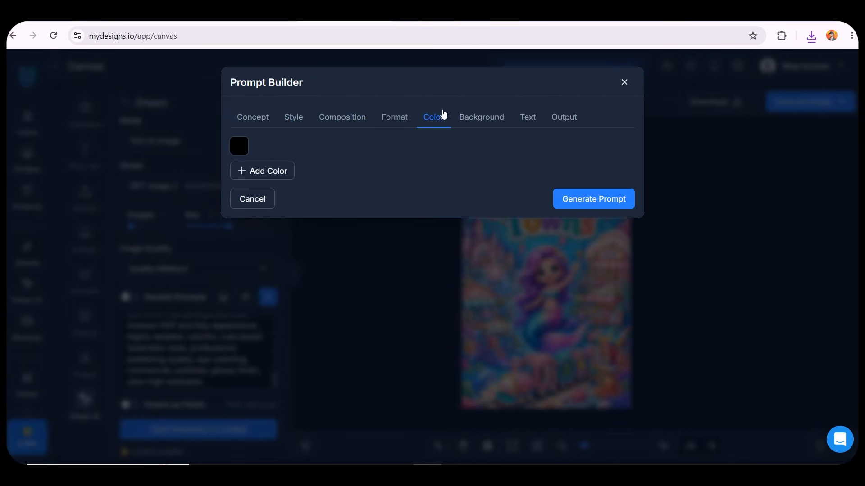
left_click(474, 117)
left_click(528, 118)
left_click(557, 117)
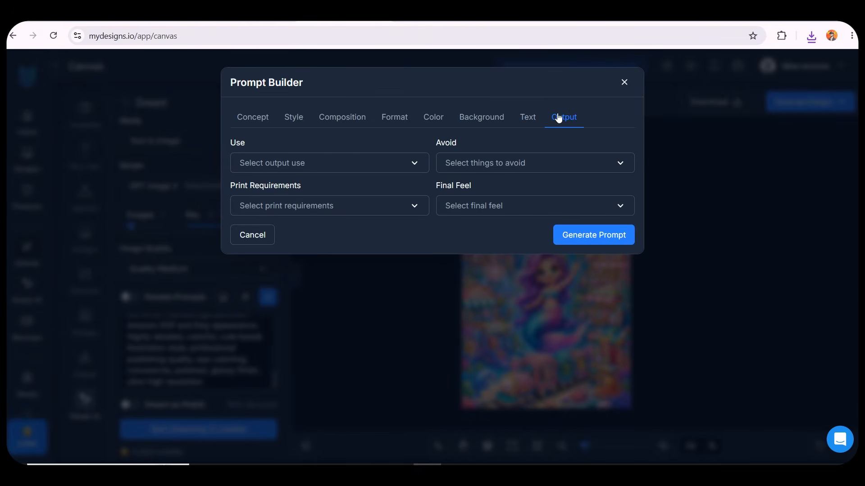
left_click(622, 82)
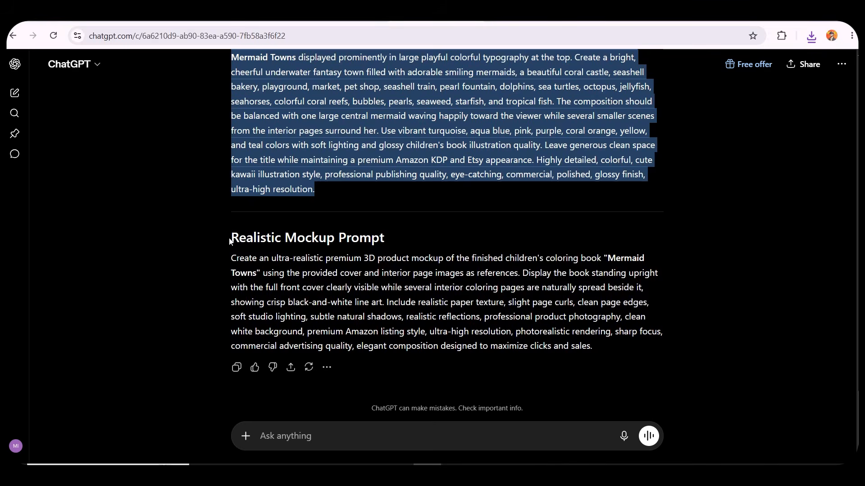
Copy the Realistic Mockup Prompt from ChatGPT and replace the Dream prompt text with it
left_click_drag(229, 239, 391, 239)
left_click(391, 239)
triple_click(390, 290)
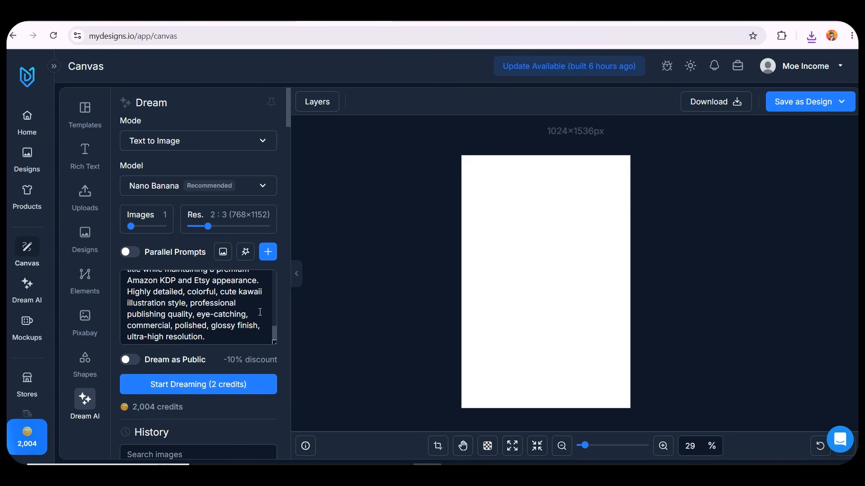
left_click(202, 295)
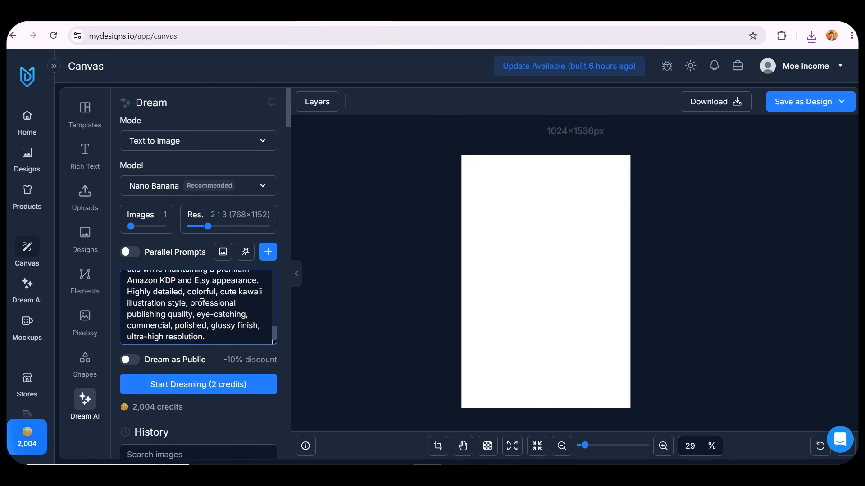
key("ctrl+a")
left_click(247, 314)
scroll(248, 314, "up", 5)
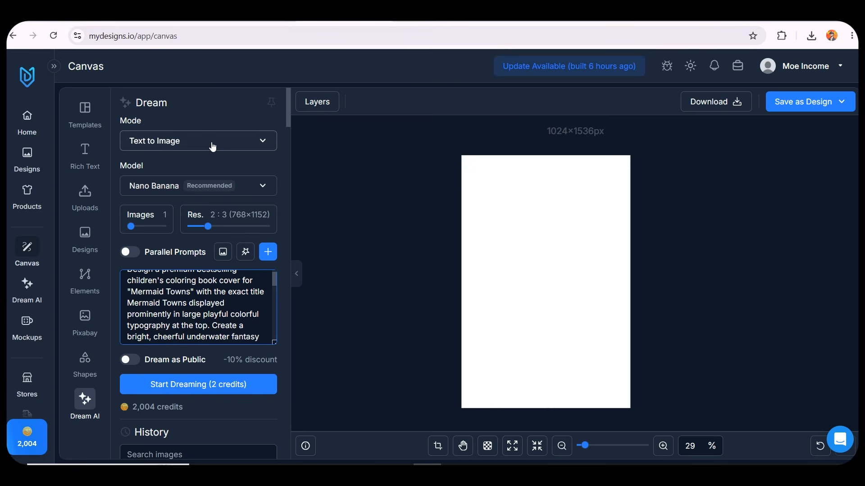
Switch the Dream mode to Image to Image (Remix Image) and the model to Nano Banana Pro
left_click(212, 146)
left_click(205, 184)
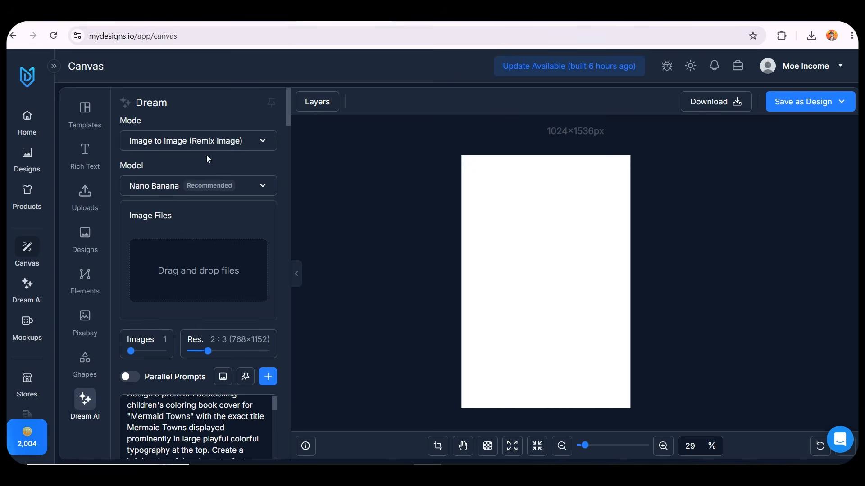
left_click(215, 184)
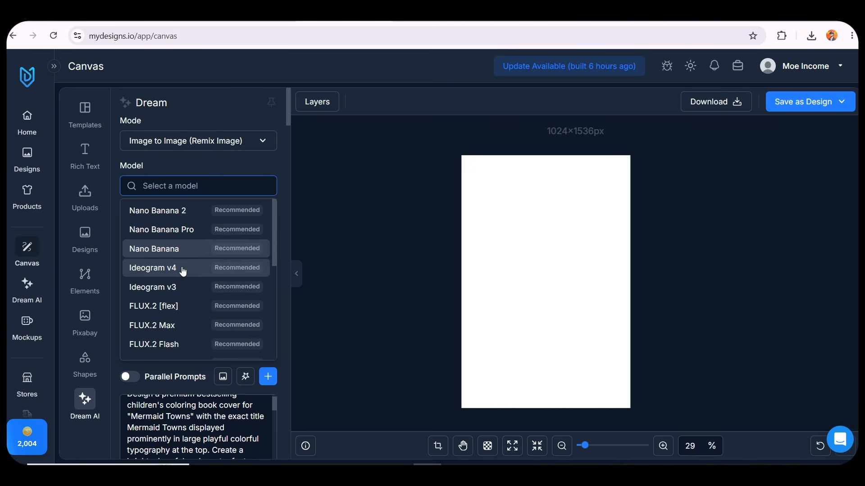
left_click(193, 230)
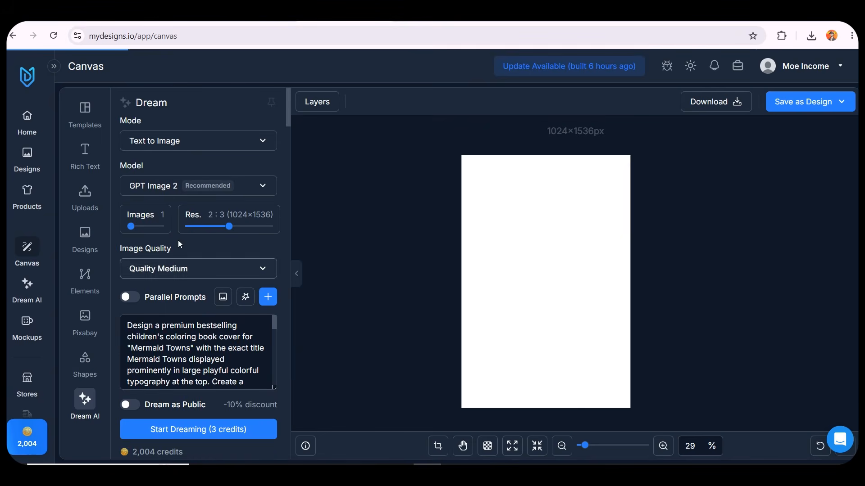
Resize the canvas to 1152 × 768 px
left_click(85, 120)
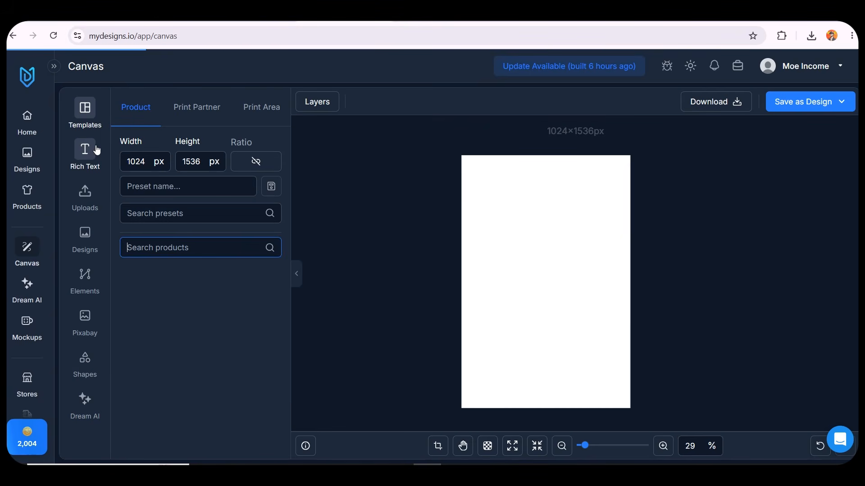
double_click(185, 163)
left_click(198, 167)
left_click(167, 145)
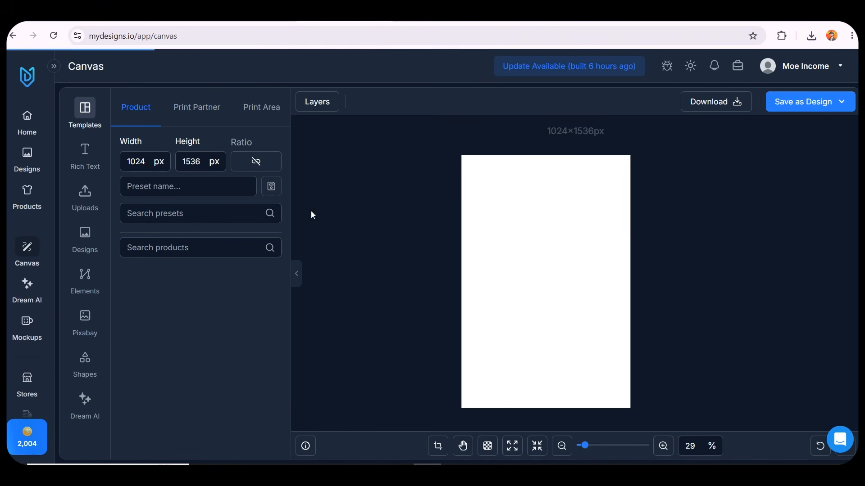
double_click(182, 161)
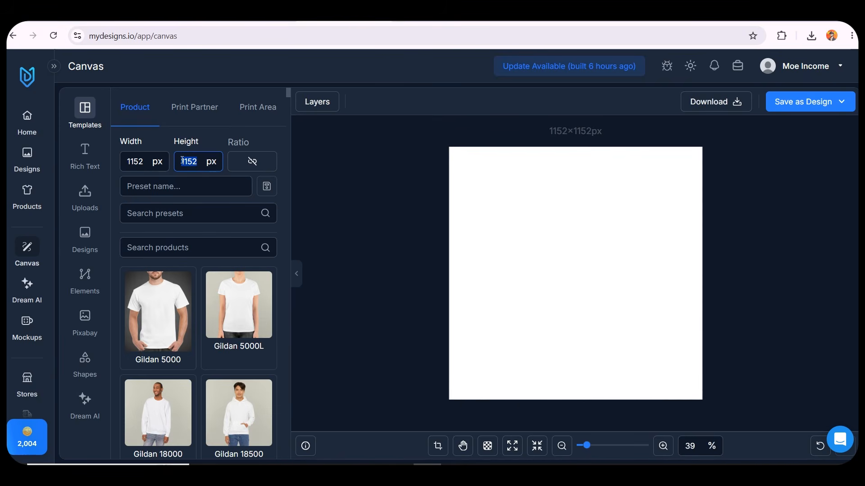
type("768")
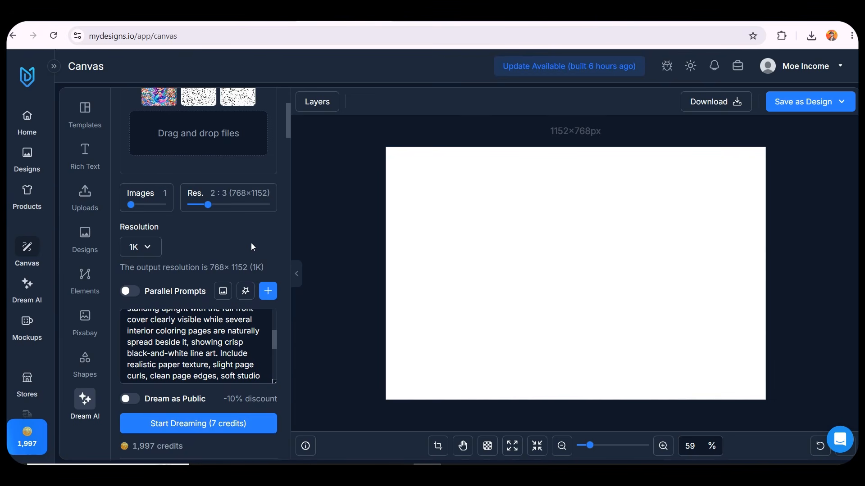
Set the output aspect ratio to 3:2 (1152×768) and generate the mockup from the cover and page reference images
scroll(250, 242, "up", 2)
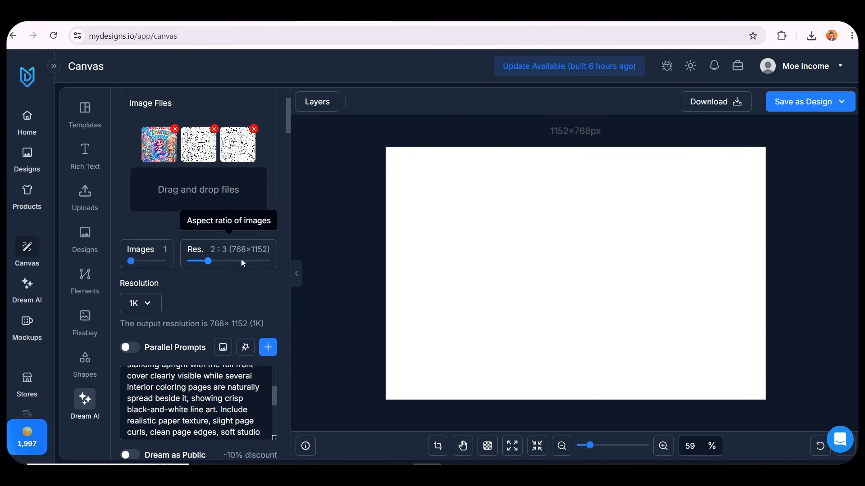
left_click_drag(206, 262, 210, 265)
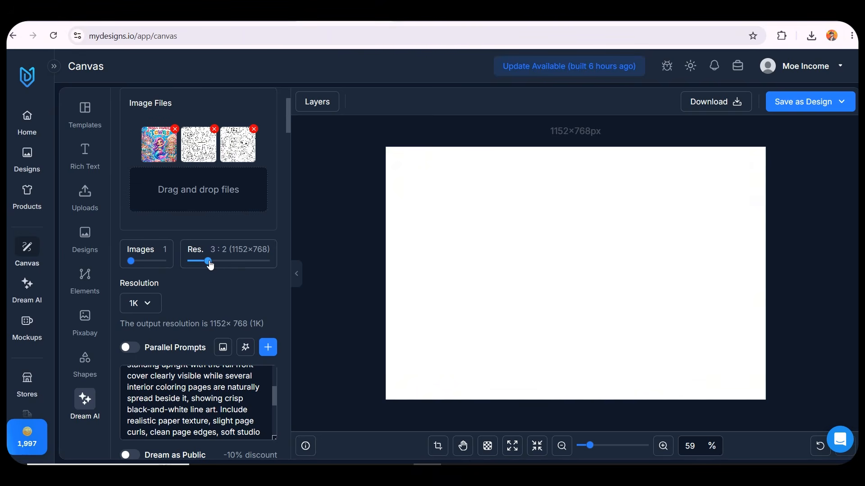
scroll(210, 265, "down", 3)
left_click(198, 366)
Place the generated book mockup on the canvas and reposition it to fill the frame
scroll(205, 299, "up", 2)
scroll(203, 218, "up", 1)
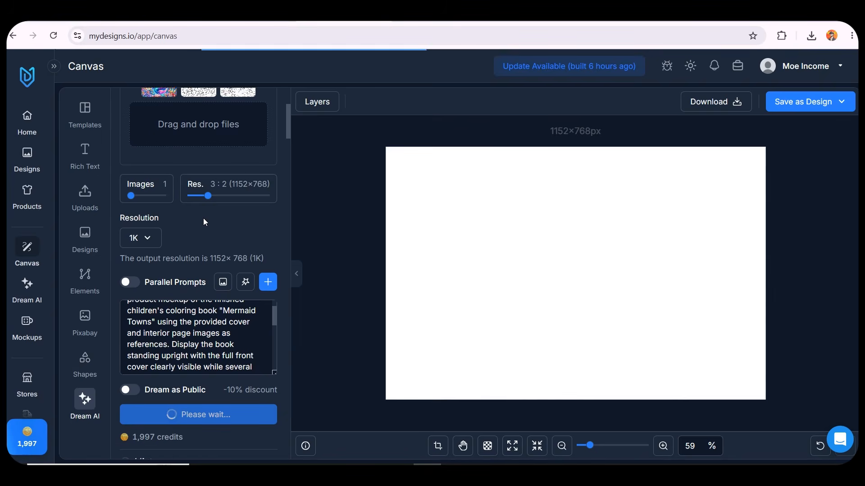
scroll(127, 369, "down", 5)
scroll(126, 366, "down", 4)
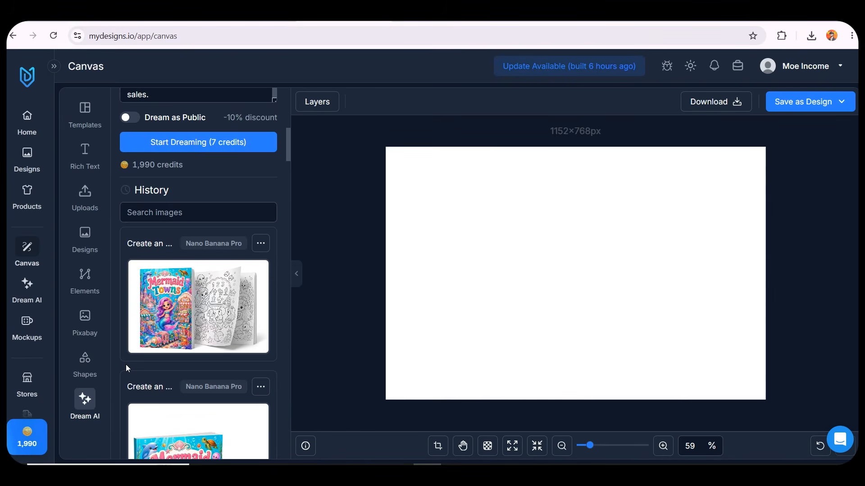
left_click(198, 278)
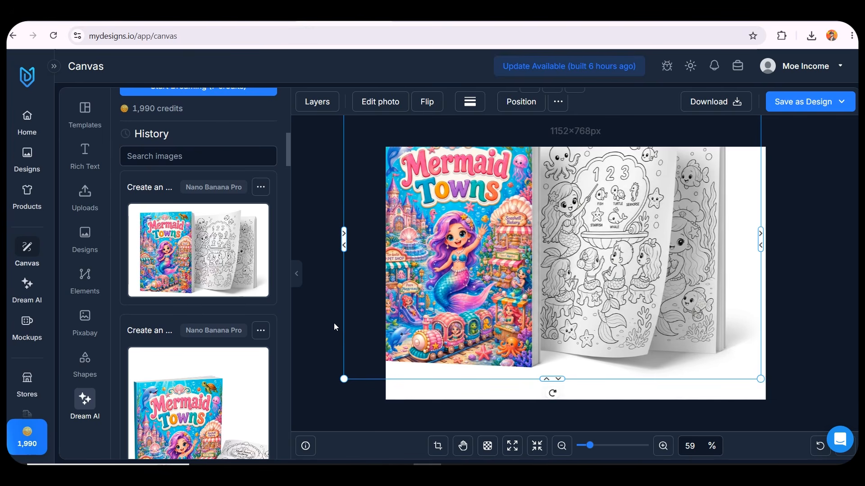
left_click_drag(540, 266, 572, 296)
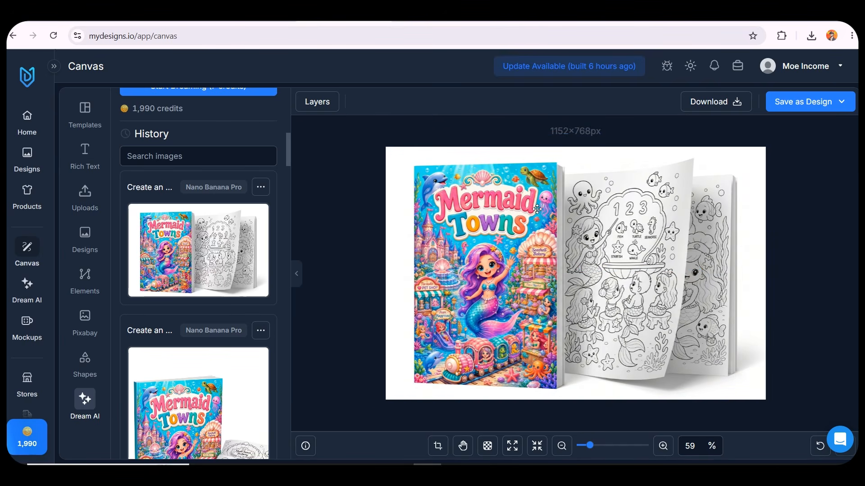
Download the mockup canvas as a PNG and return to the dashboard
left_click(745, 104)
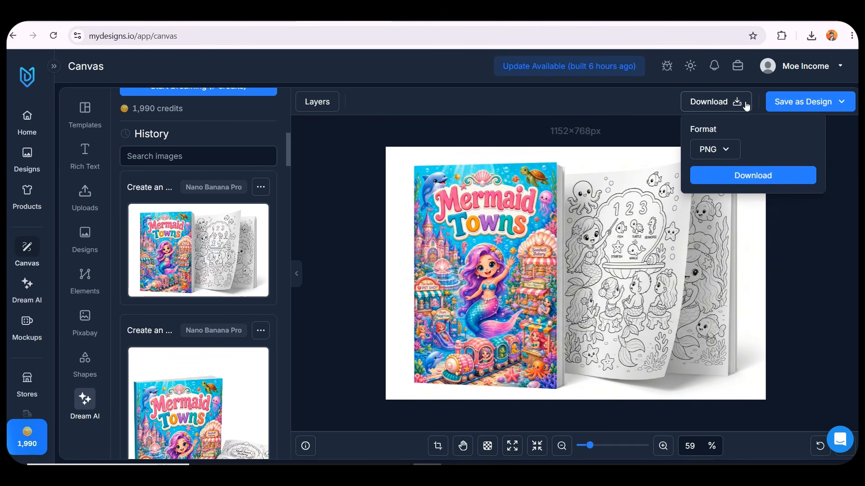
left_click(744, 175)
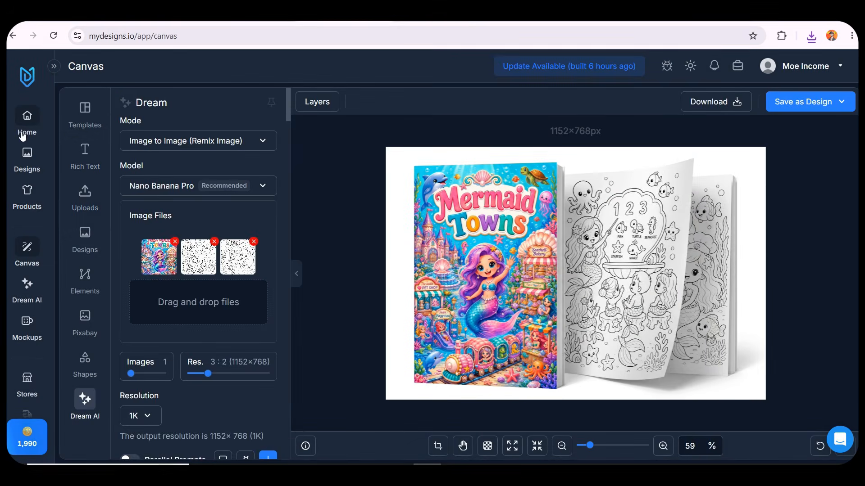
left_click(24, 134)
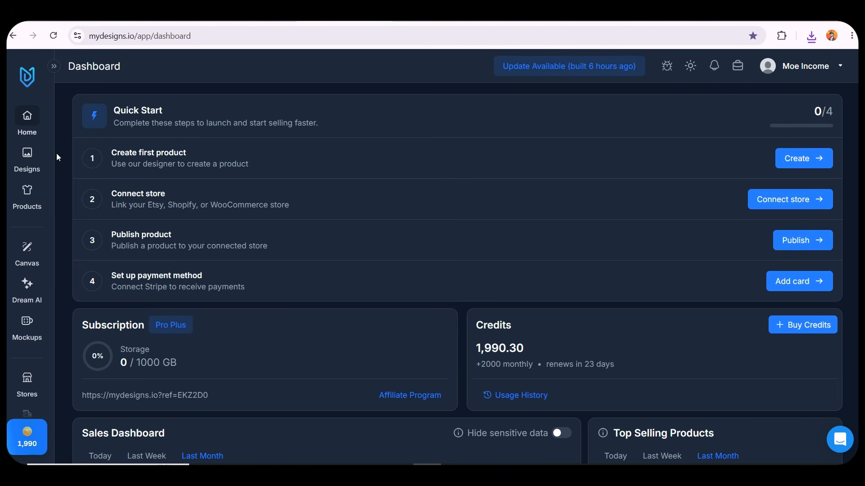
Read through the four Quick Start steps listed on the dashboard
left_click_drag(125, 154, 212, 154)
left_click_drag(112, 195, 311, 209)
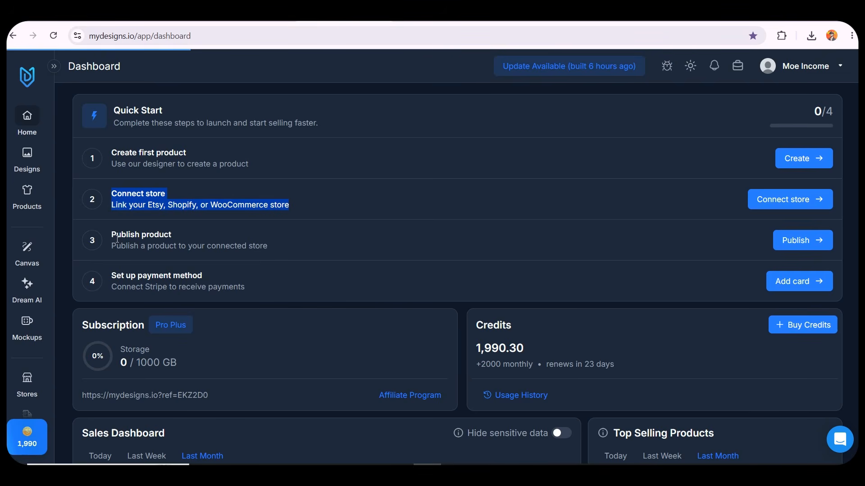
left_click_drag(116, 235, 285, 252)
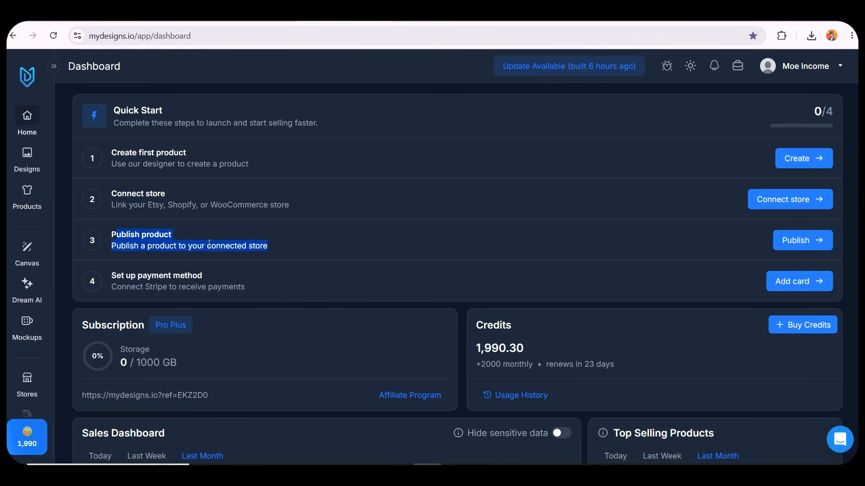
left_click_drag(111, 276, 274, 294)
left_click(418, 304)
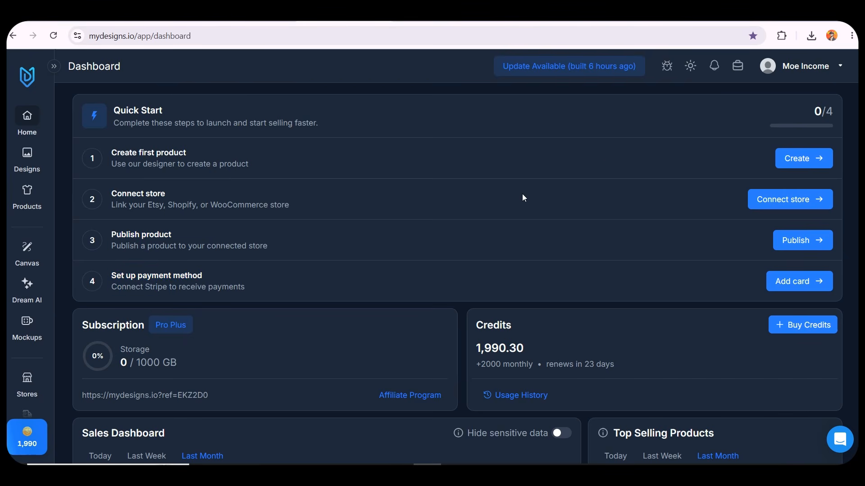
Open the designs library and upload the Mermaid Towns cover PNG as a new design
left_click(32, 198)
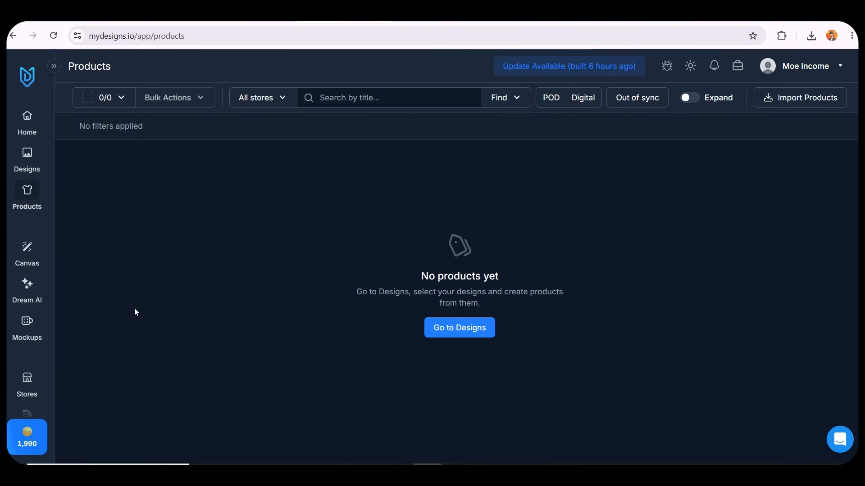
left_click(459, 327)
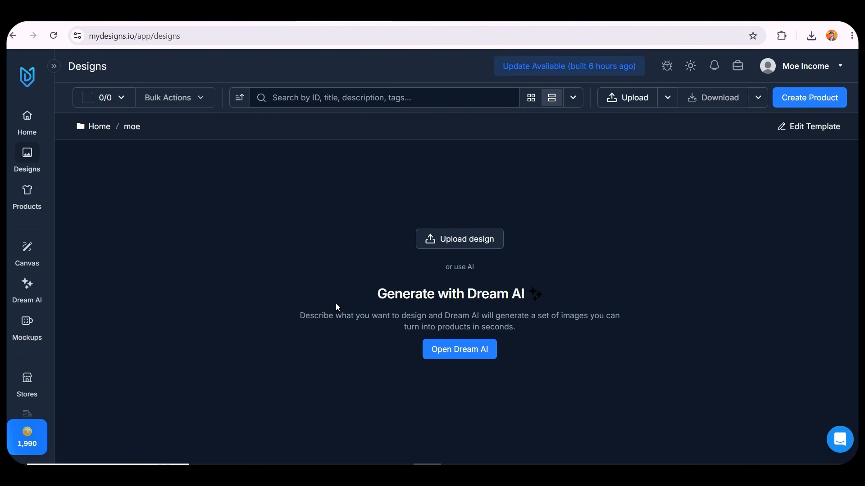
left_click(435, 246)
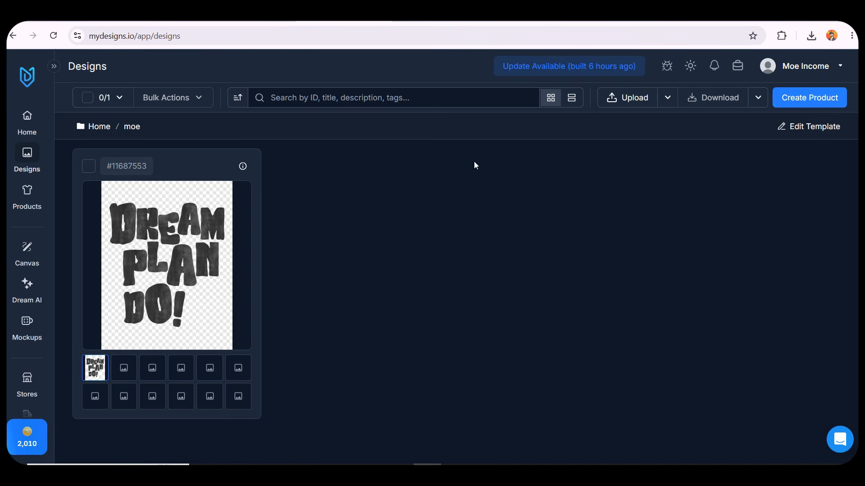
left_click(613, 100)
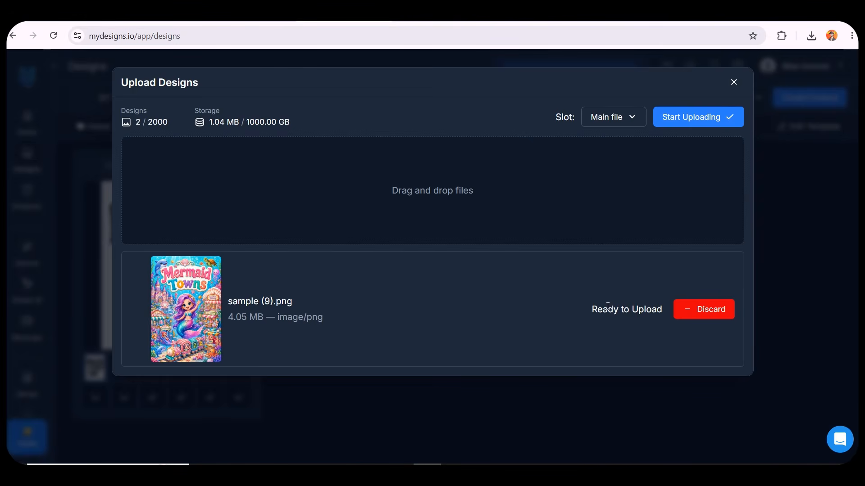
left_click(724, 120)
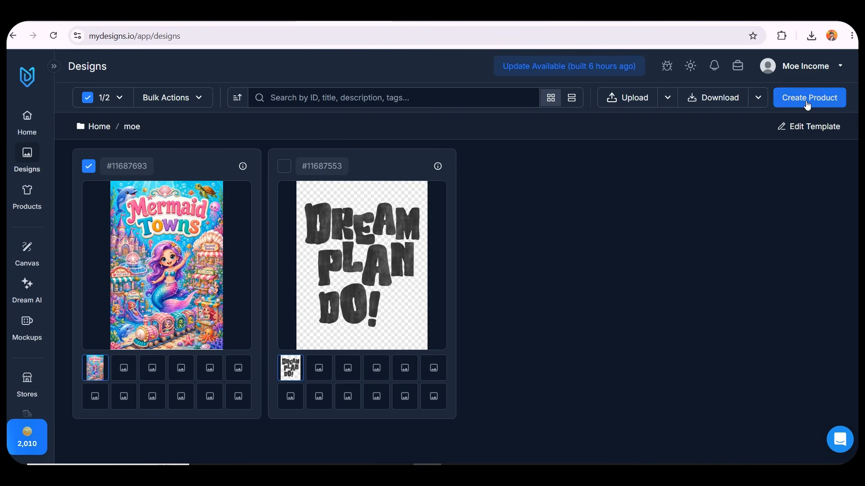
Start a digital product from the selected Mermaid Towns design and accept the default convert-and-sell file settings
left_click(804, 101)
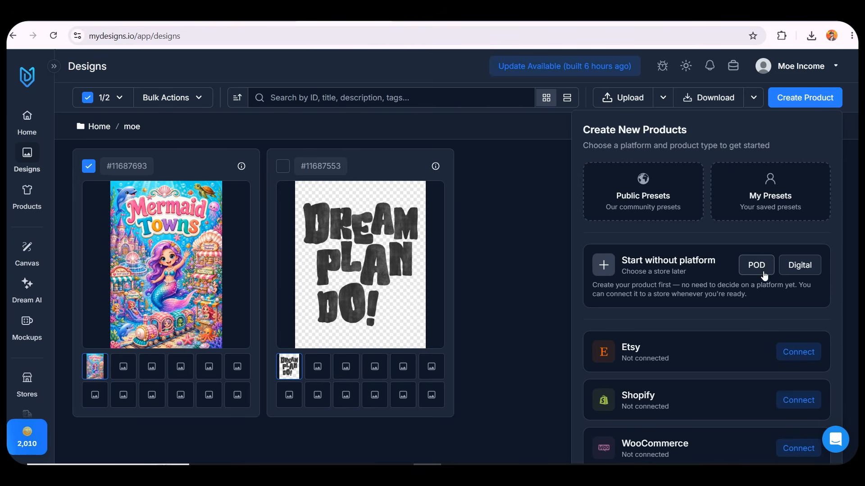
left_click(800, 264)
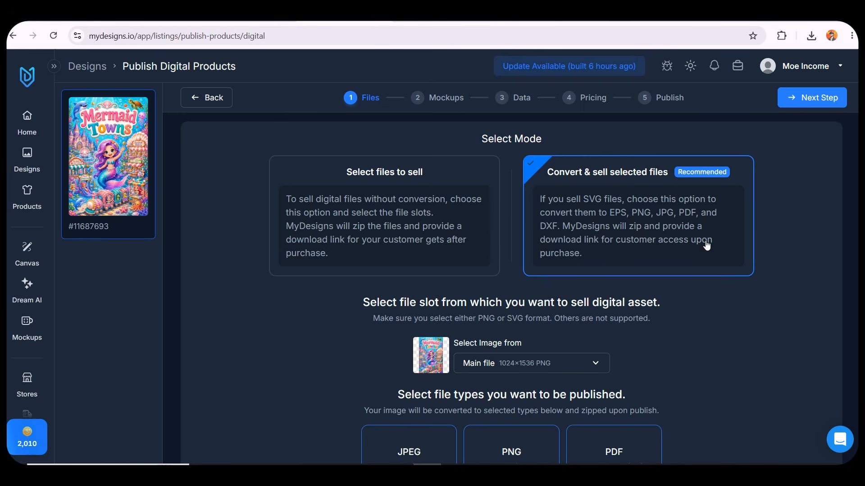
left_click(811, 99)
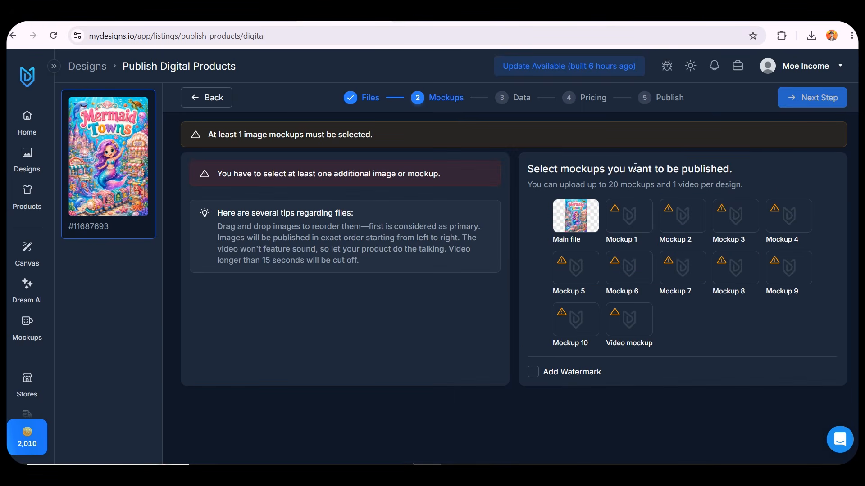
Select the main file as the mockup image to publish and continue to the data step
left_click_drag(304, 171, 382, 180)
left_click(397, 184)
mouse_move(616, 216)
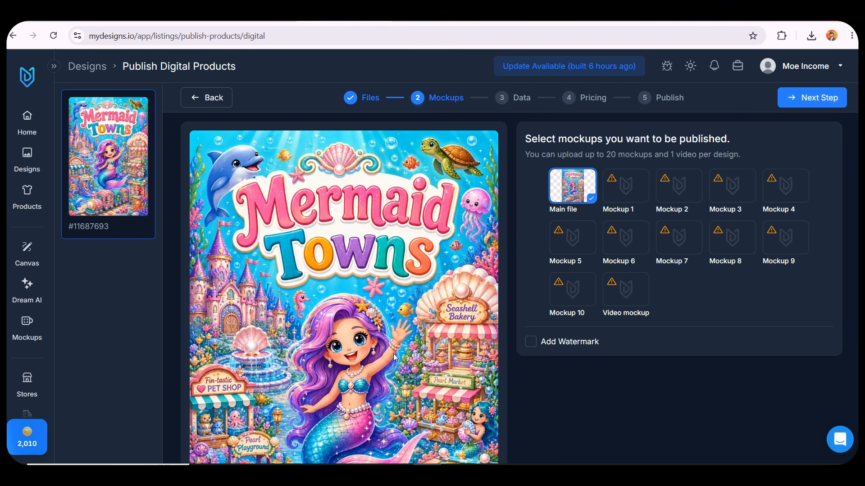
scroll(315, 275, "down", 5)
scroll(366, 287, "up", 5)
mouse_move(615, 185)
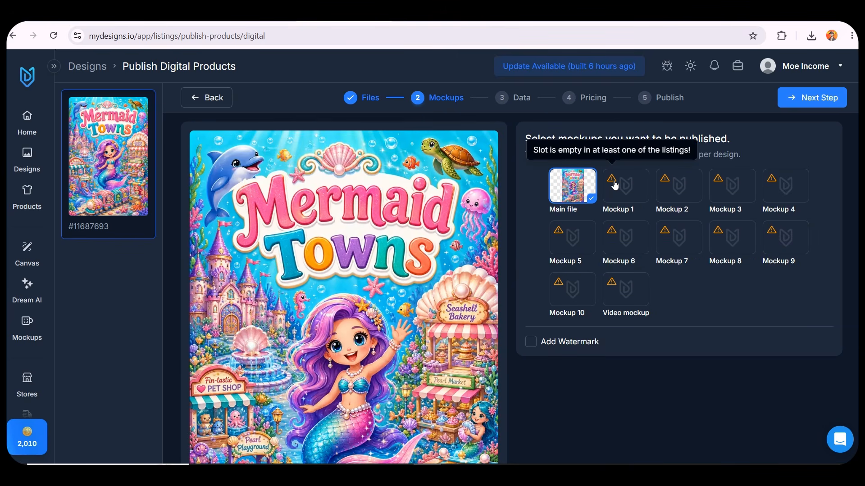
left_click(813, 97)
Enter placeholder text cdsc in the description and dsv sd in the title
scroll(315, 248, "down", 1)
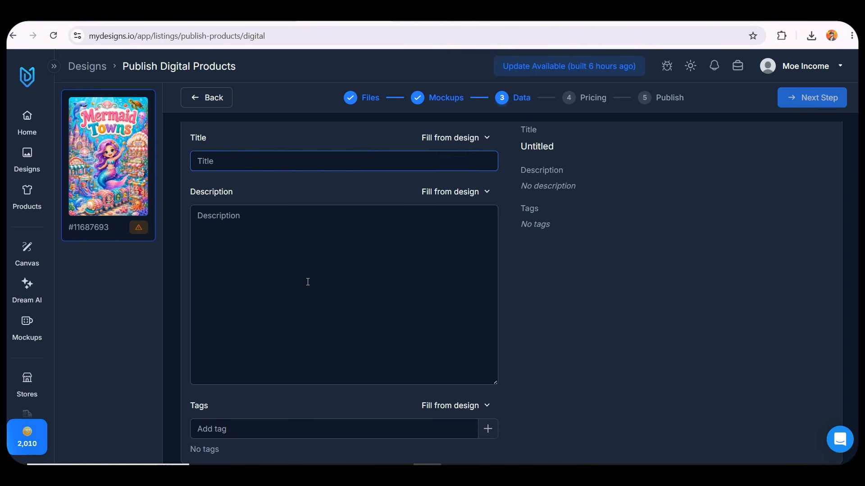
left_click(286, 429)
left_click(286, 299)
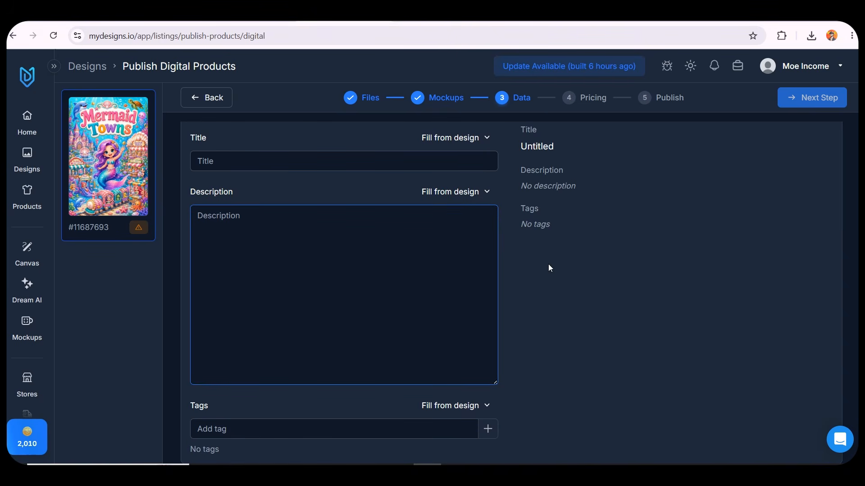
type("cdsc")
scroll(442, 216, "up", 1)
left_click(446, 201)
type("dsv sd")
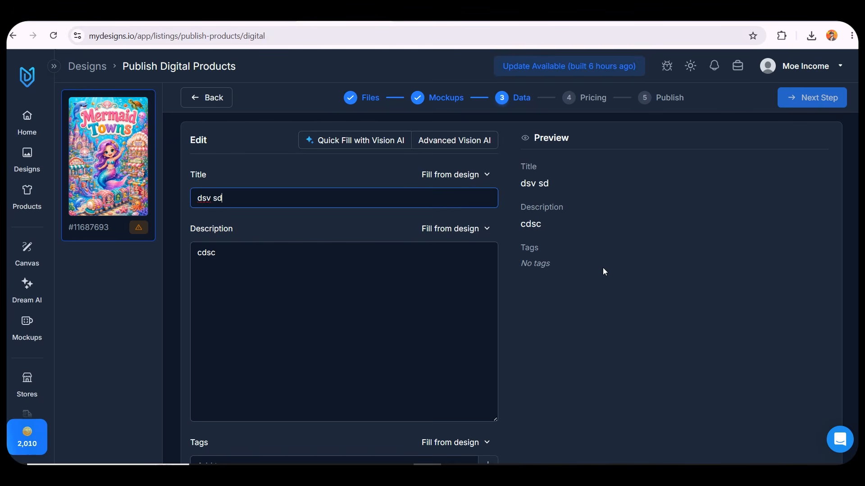
Auto-fill the title, description and tags with Quick Fill with Vision AI for Etsy, then continue to pricing
left_click(603, 267)
left_click(390, 145)
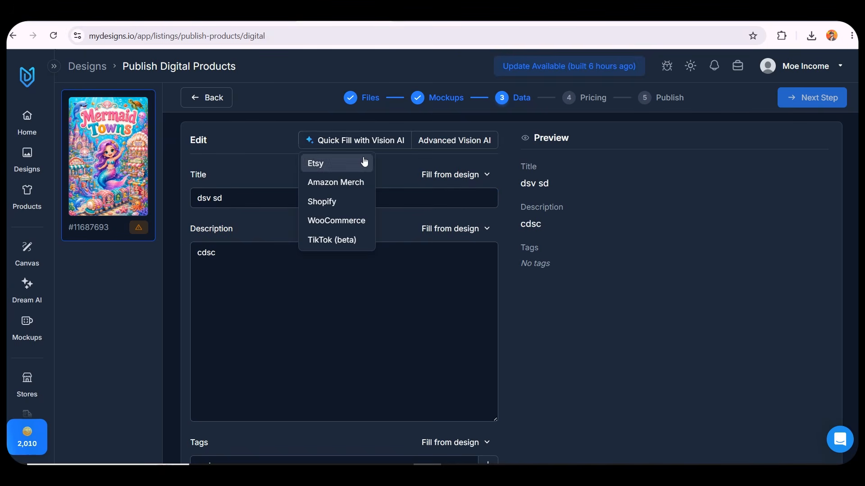
left_click(363, 163)
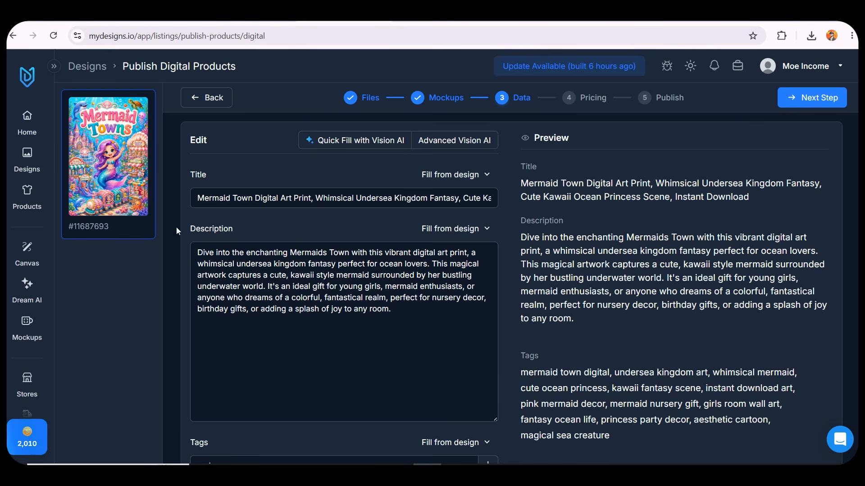
scroll(442, 248, "down", 2)
scroll(442, 249, "up", 2)
left_click(818, 99)
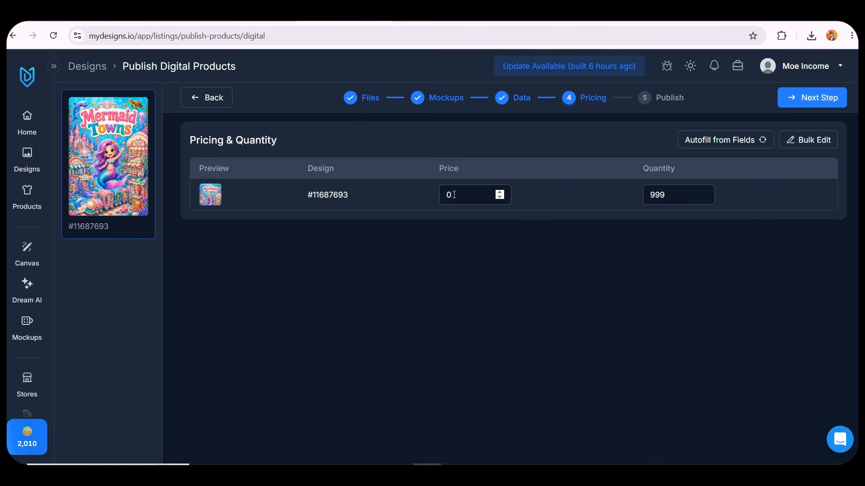
Set the product price to 6 and continue to the publish step
left_click(494, 194)
key("BackSpace")
type("6")
left_click(788, 112)
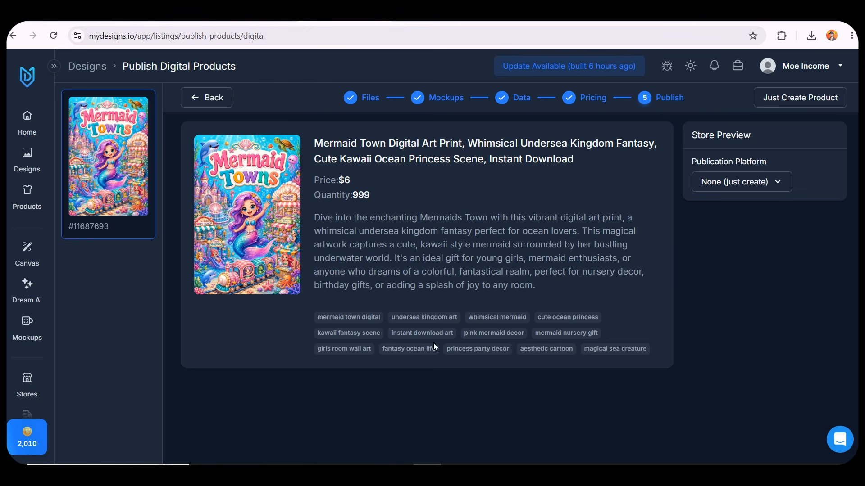
Create the product without a publication platform and try to publish the new Mermaid Town listing
left_click(798, 97)
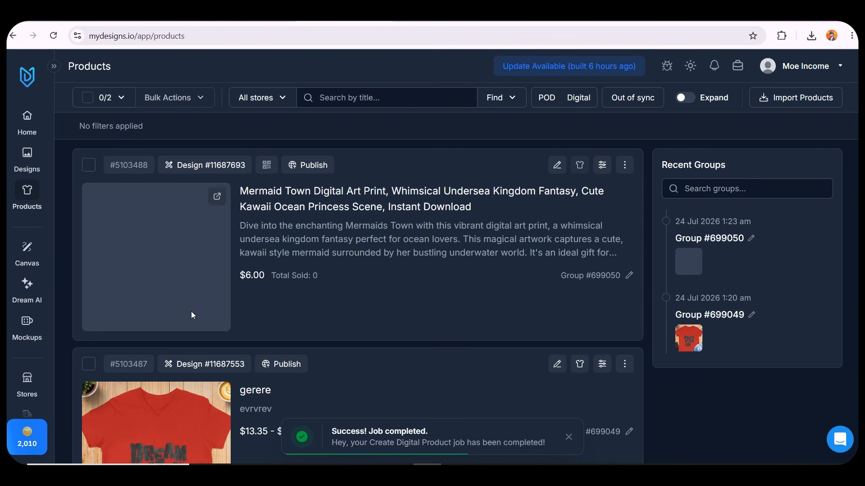
left_click(309, 167)
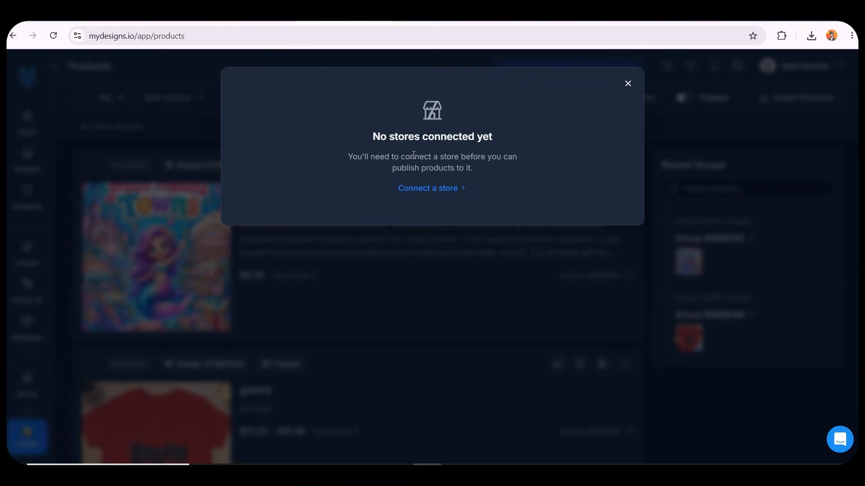